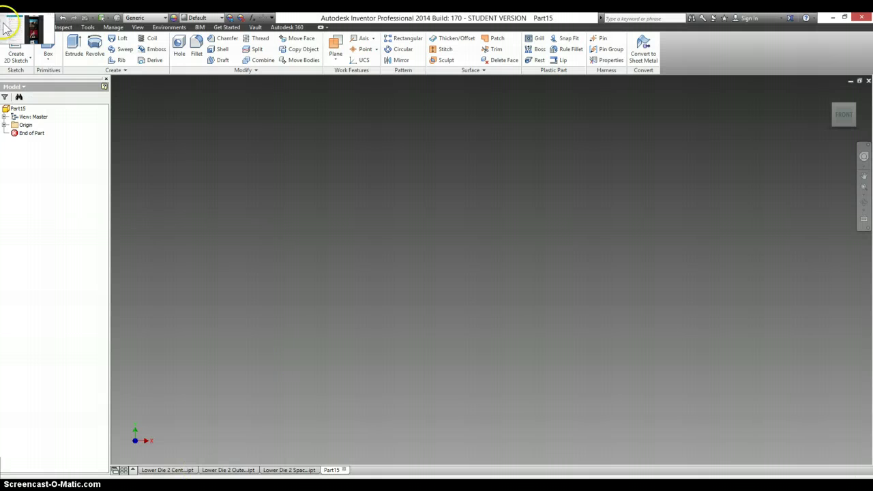
Start a 2D sketch on the XY plane and draw a small rectangle about 0.2 in wide upward from the origin
{"action": "left_click", "coordinate": [19, 47]}
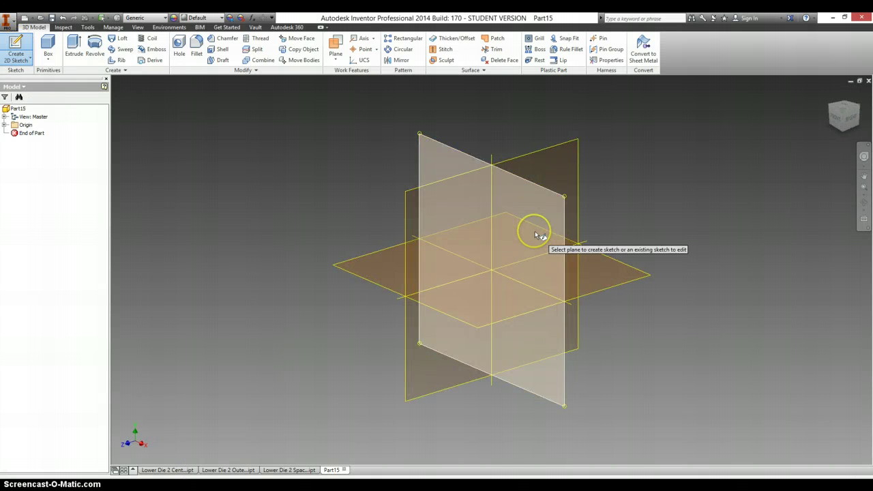
{"action": "left_click", "coordinate": [536, 234]}
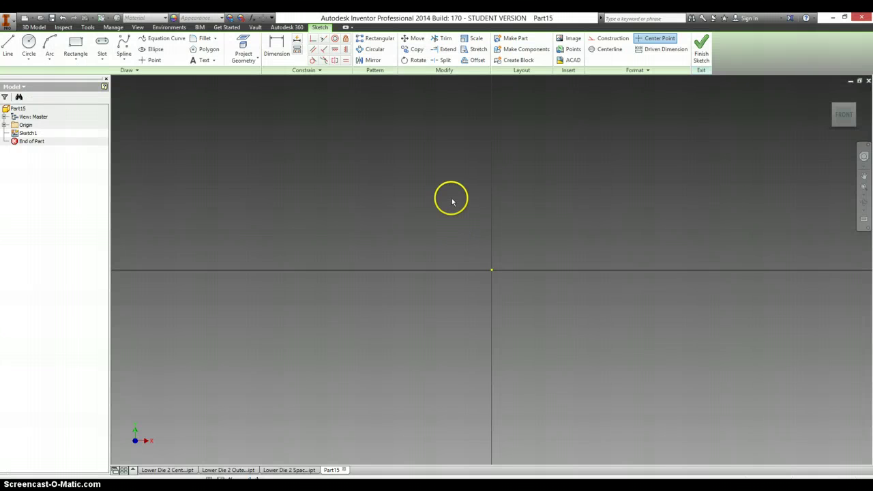
{"action": "right_click", "coordinate": [449, 271]}
{"action": "left_click", "coordinate": [467, 255]}
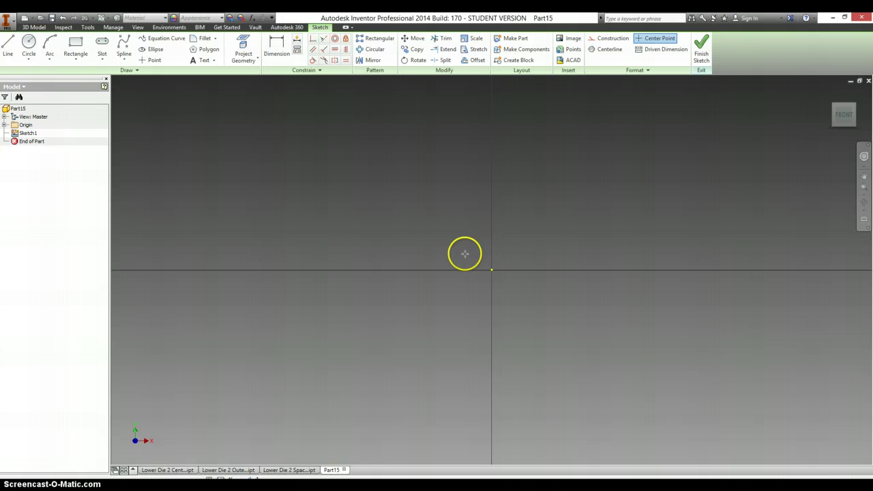
{"action": "left_click", "coordinate": [492, 271]}
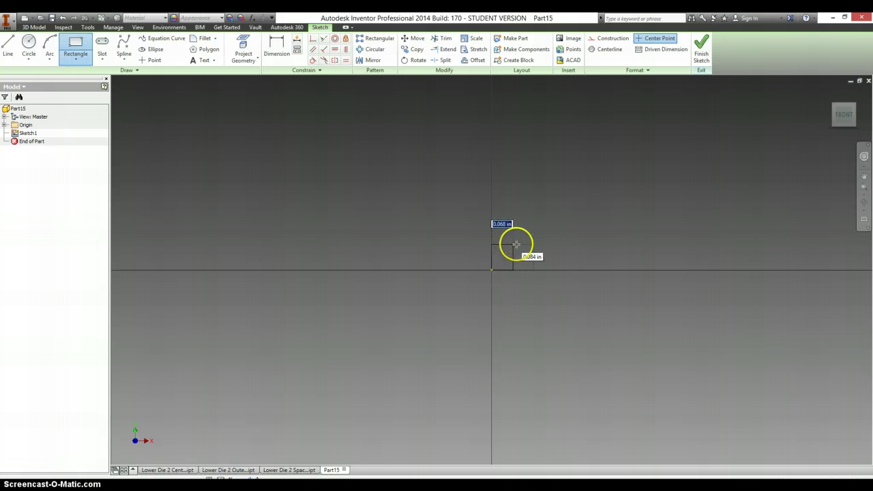
{"action": "left_click", "coordinate": [546, 225]}
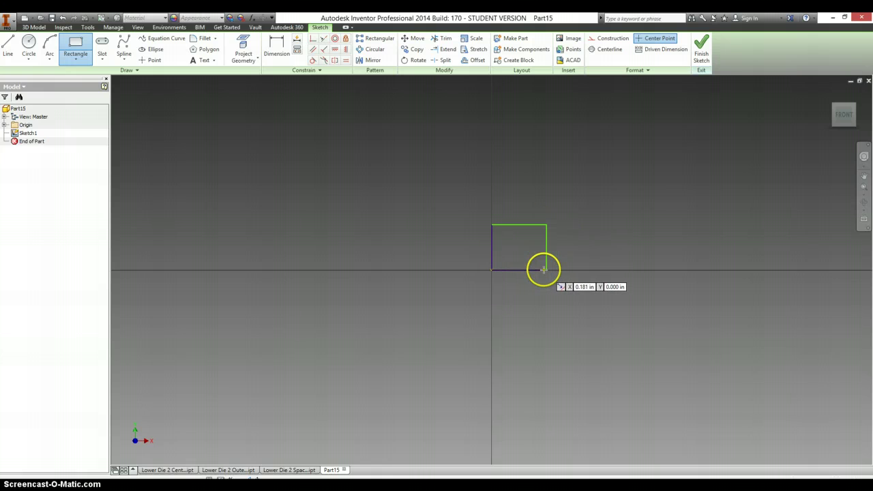
Draw two taller rectangles side by side along the horizontal axis beside the first, the last about 0.18 by 0.53 in
{"action": "left_click", "coordinate": [546, 270]}
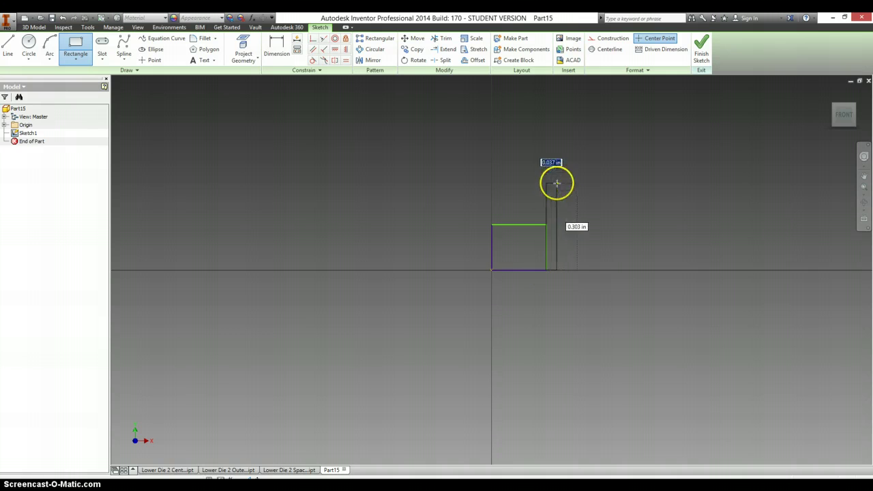
{"action": "left_click", "coordinate": [592, 187]}
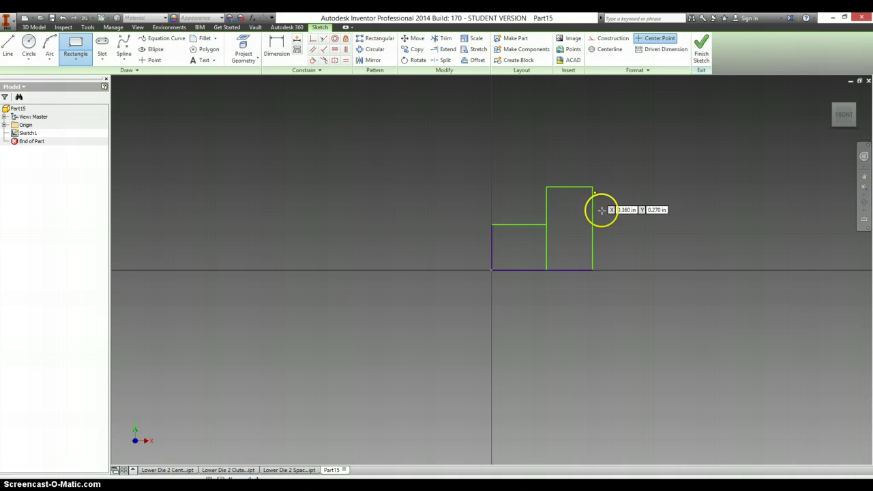
{"action": "left_click", "coordinate": [593, 269]}
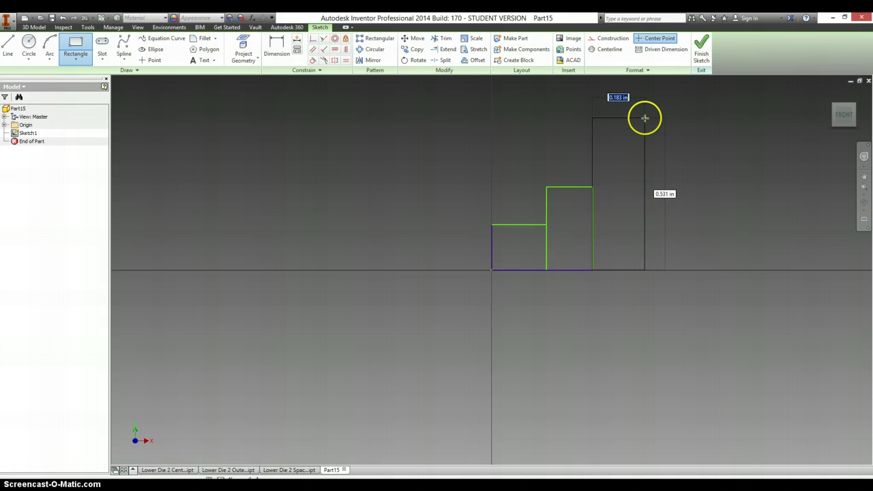
{"action": "left_click", "coordinate": [645, 118]}
{"action": "left_click", "coordinate": [645, 208]}
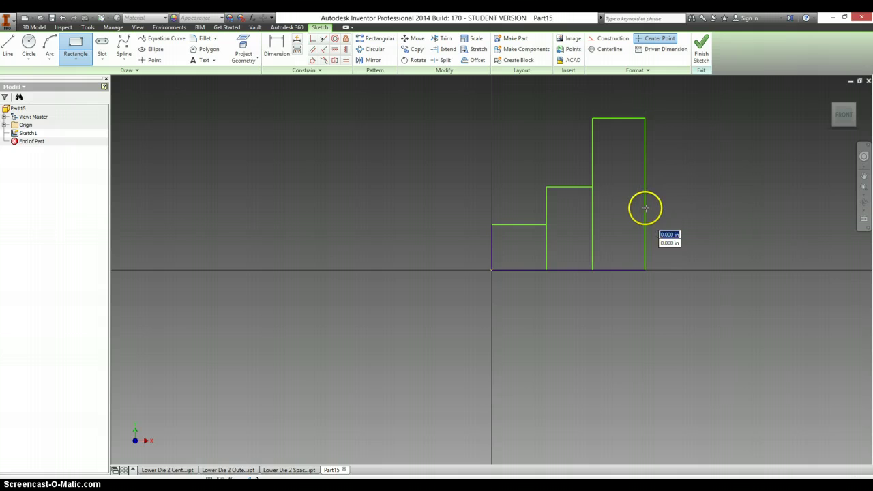
{"action": "left_click", "coordinate": [688, 271]}
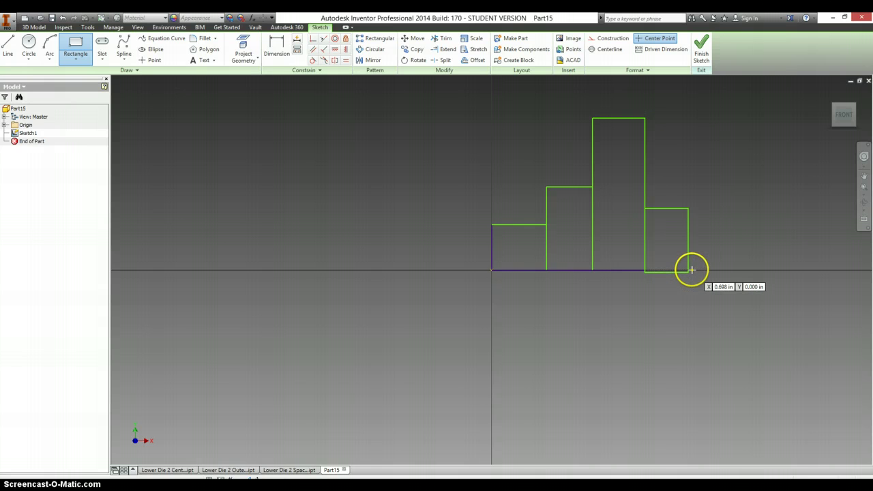
{"action": "scroll", "coordinate": [668, 269], "scroll_direction": "up", "scroll_amount": 2}
{"action": "scroll", "coordinate": [668, 268], "scroll_direction": "down", "scroll_amount": 2}
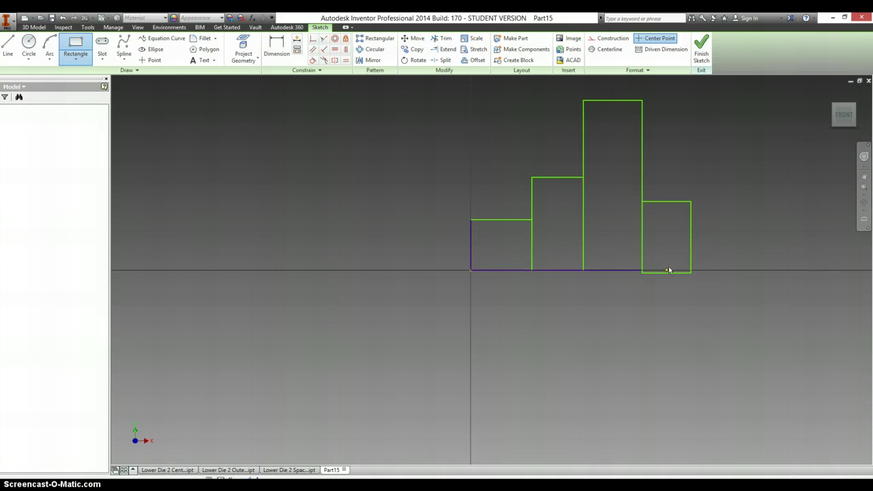
{"action": "left_click", "coordinate": [667, 242]}
{"action": "key", "text": "ctrl+z"}
Draw a rectangle about 0.11 by 0.25 in from the tallest rectangle's right edge down to the horizontal axis
{"action": "right_click", "coordinate": [666, 239]}
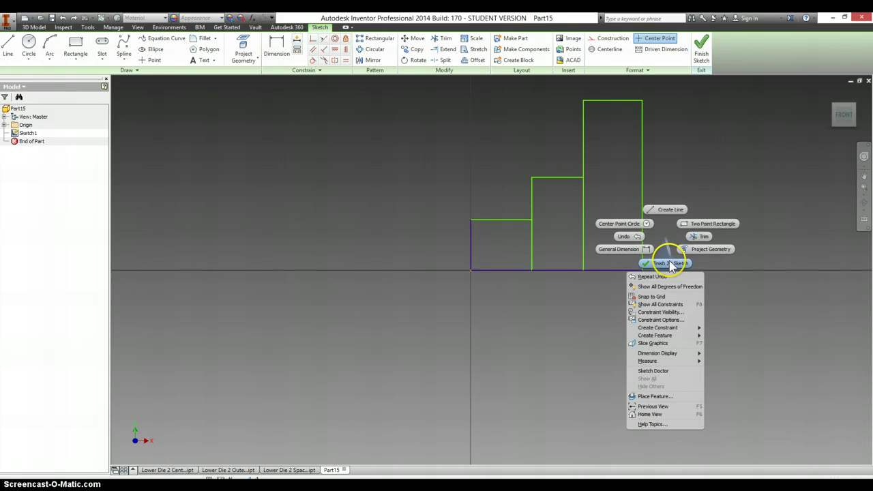
{"action": "left_click", "coordinate": [701, 226]}
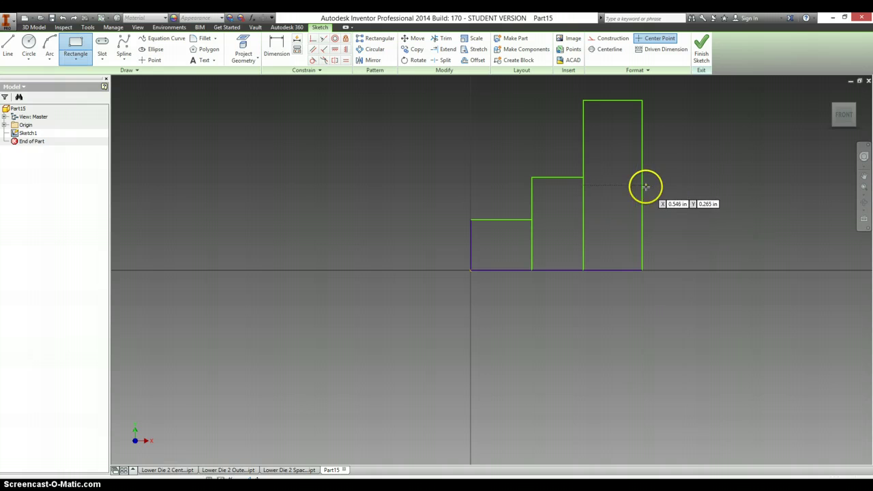
{"action": "left_click", "coordinate": [643, 192]}
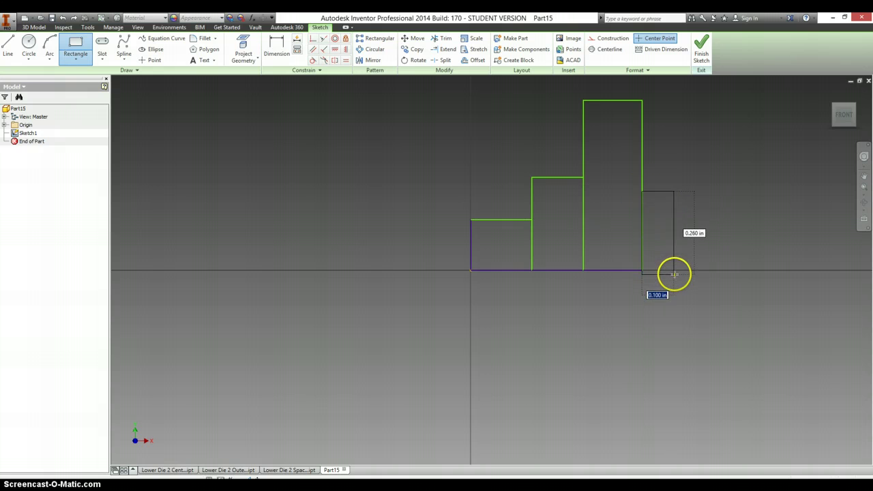
{"action": "left_click", "coordinate": [676, 271]}
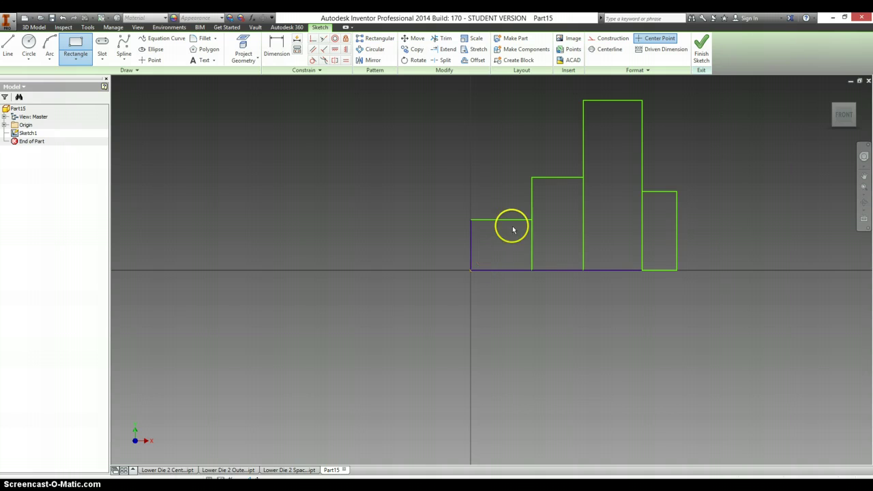
Trim the interior vertical lines between the adjoining rectangles to leave one stepped outline
{"action": "key", "text": "d"}
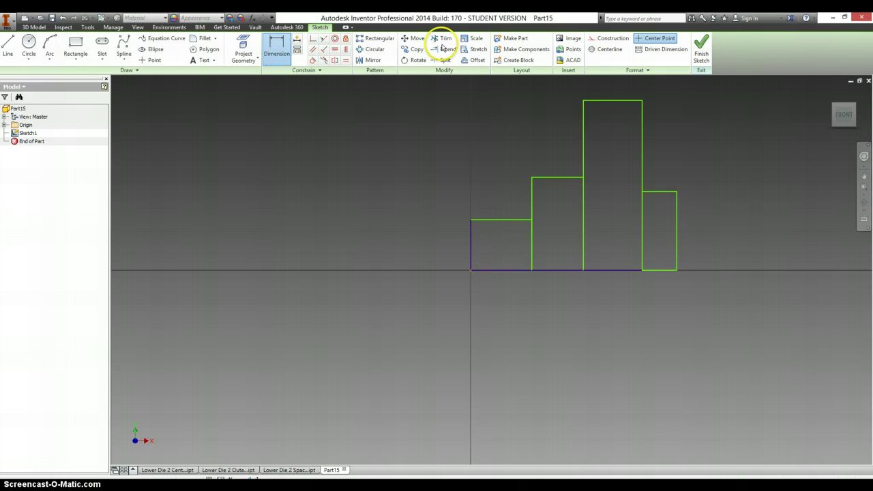
{"action": "key", "text": "x"}
{"action": "left_click", "coordinate": [533, 247]}
{"action": "left_click", "coordinate": [584, 245]}
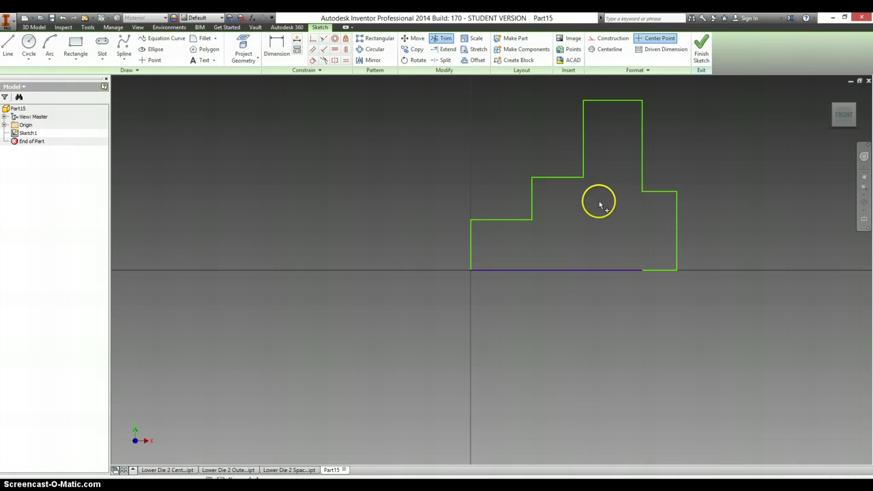
Check the reference drawing and dimension the overall width between the profile's outer vertical edges to 1 in
{"action": "key", "text": "d"}
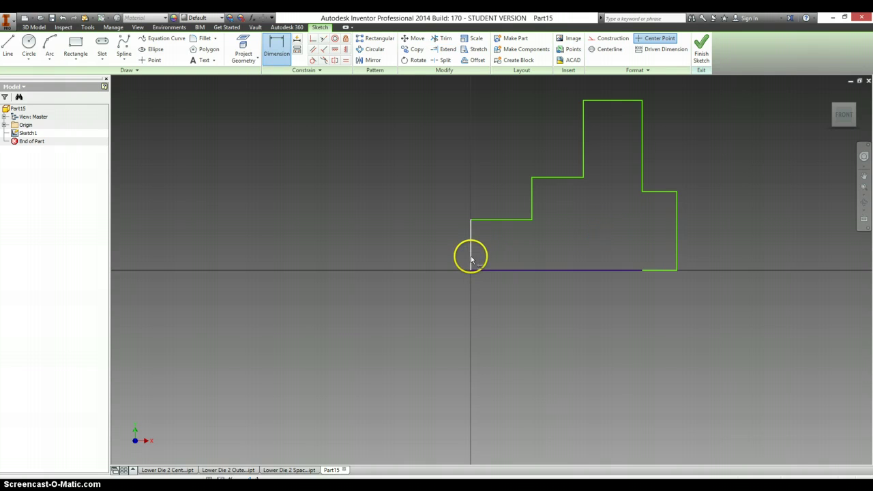
{"action": "left_click", "coordinate": [471, 254]}
{"action": "left_click", "coordinate": [676, 249]}
{"action": "left_click", "coordinate": [605, 321]}
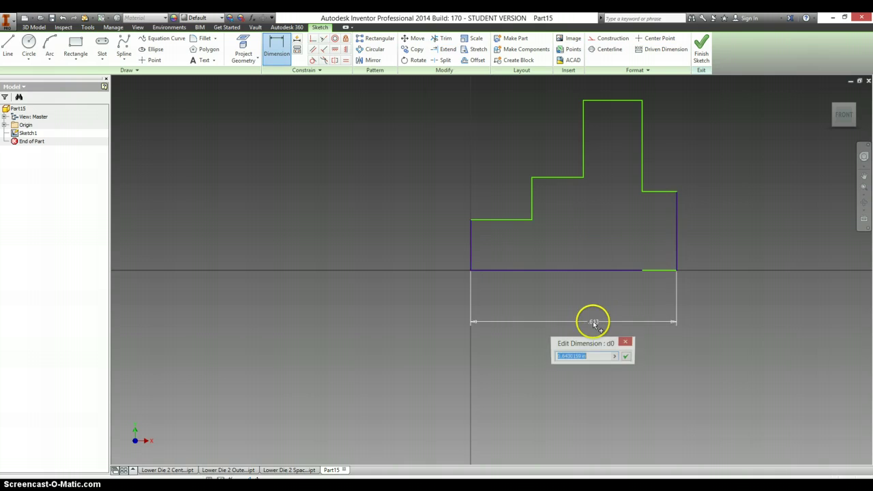
{"action": "key", "text": "alt+Tab"}
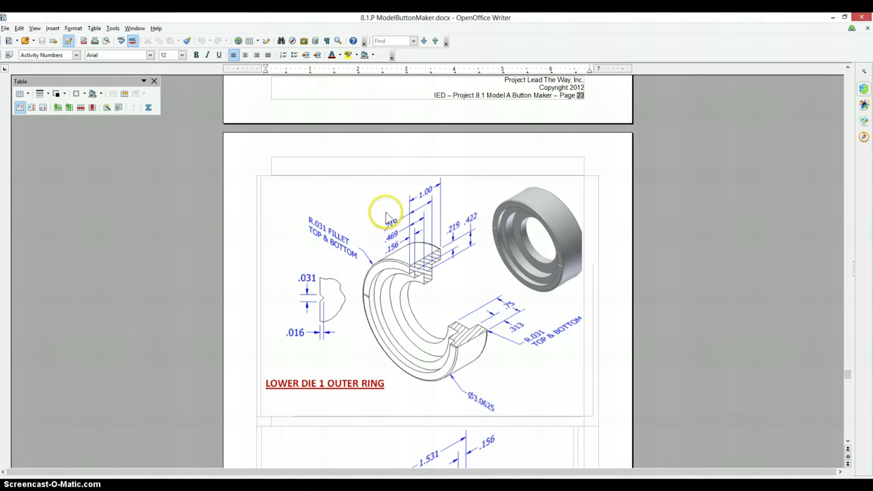
{"action": "key", "text": "alt+Tab"}
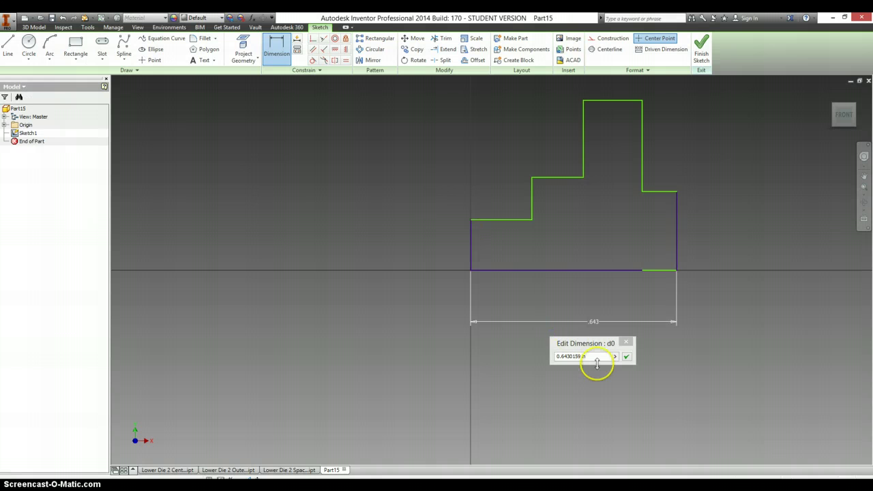
{"action": "left_click_drag", "start_coordinate": [597, 366], "coordinate": [546, 350]}
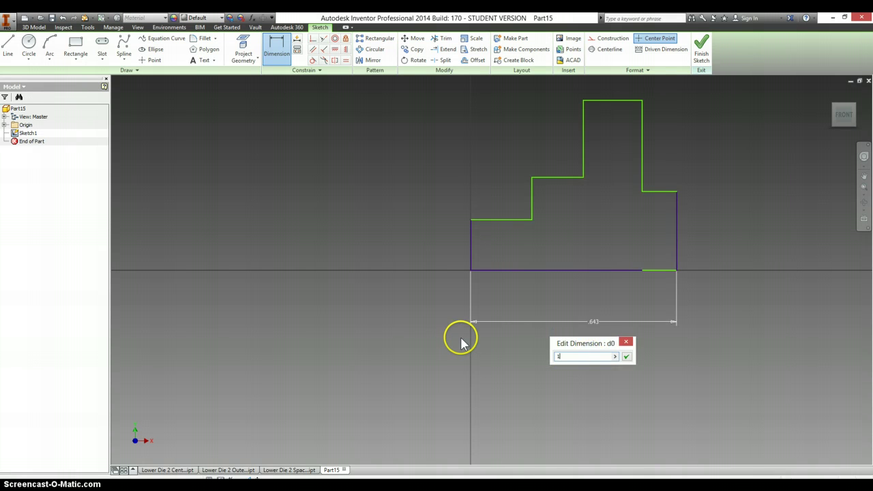
{"action": "key", "text": "Return"}
Dimension the right edge's height to .313 in and make the short bottom segment's loose endpoint coincident with the bottom line
{"action": "scroll", "coordinate": [461, 342], "scroll_direction": "down", "scroll_amount": 3}
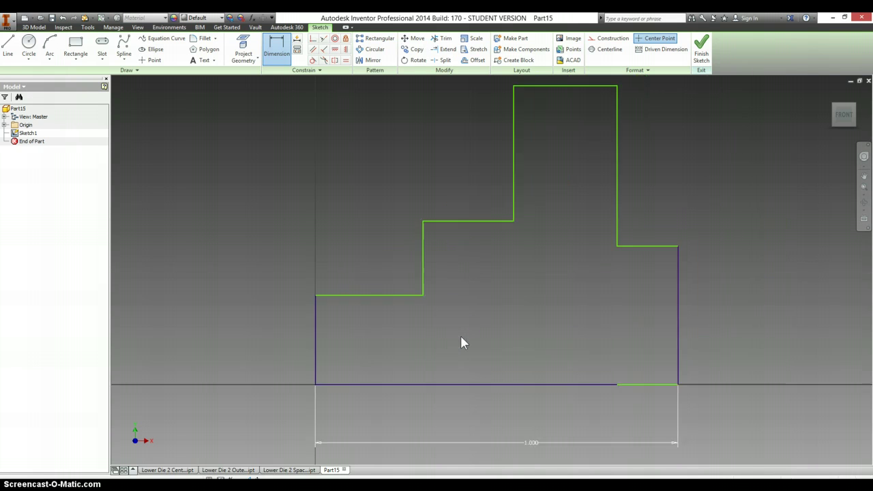
{"action": "left_click", "coordinate": [462, 338]}
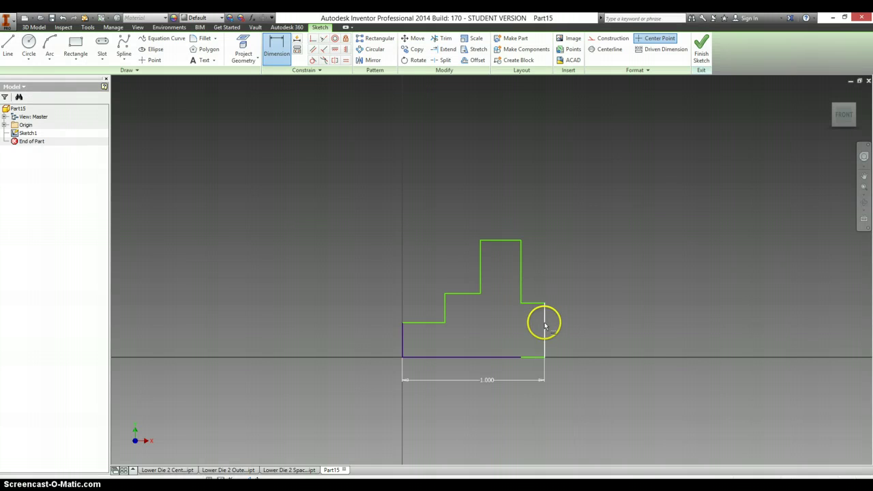
{"action": "left_click", "coordinate": [545, 327]}
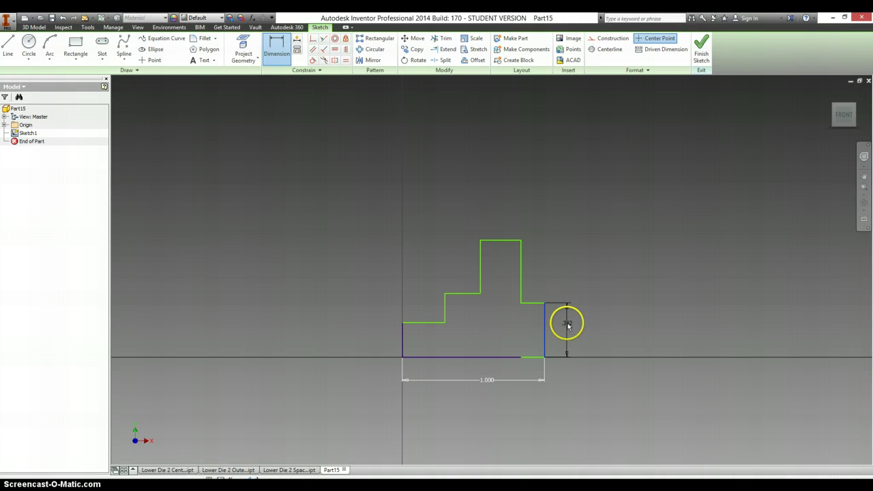
{"action": "left_click", "coordinate": [567, 325]}
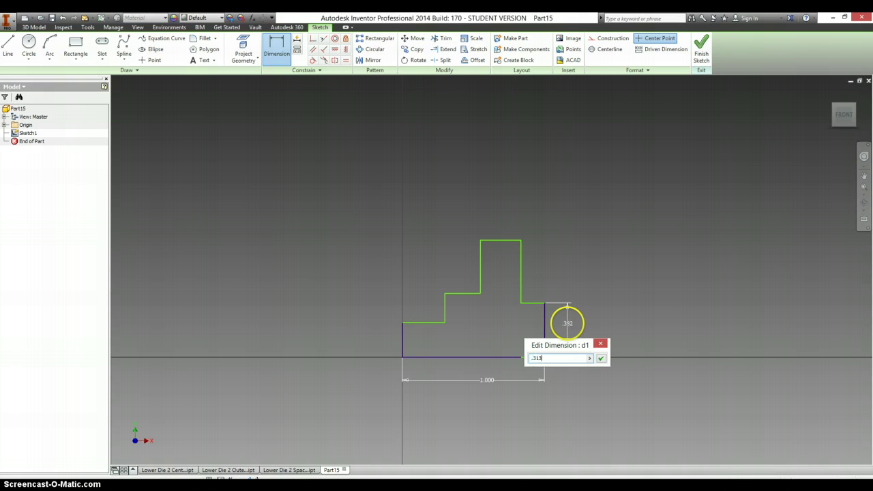
{"action": "key", "text": "Return"}
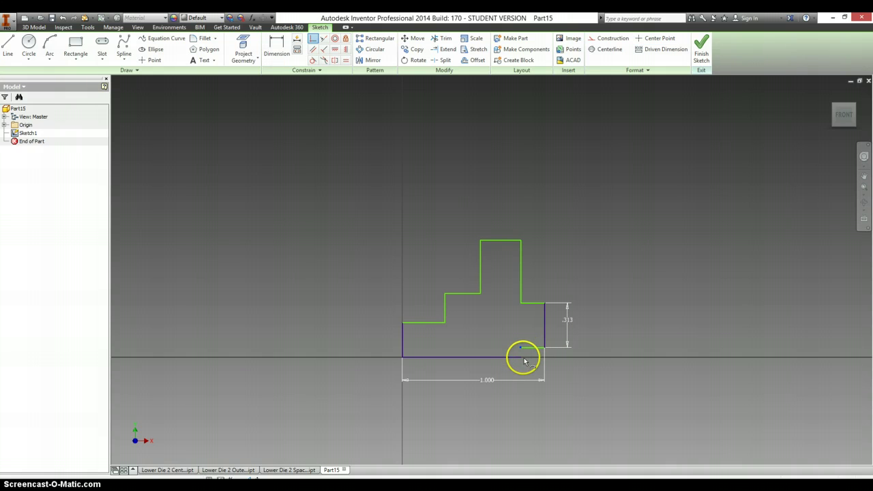
{"action": "left_click", "coordinate": [521, 359]}
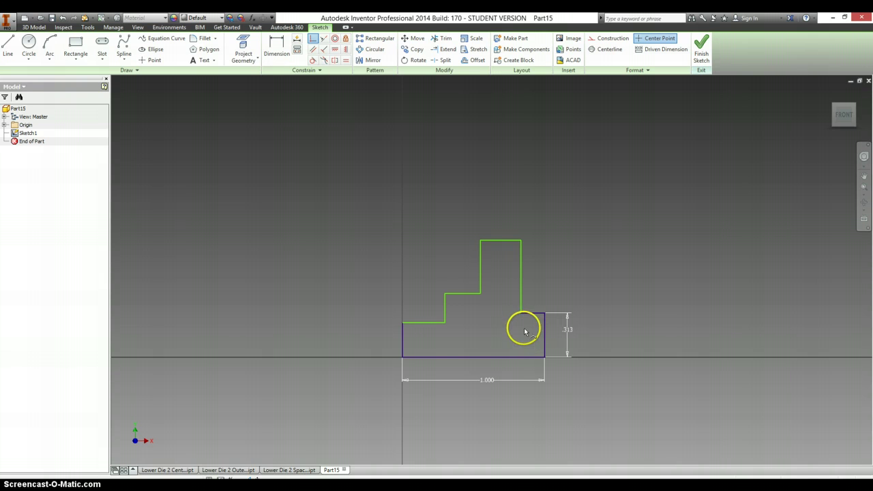
Consult the reference drawing and dimension the height from the bottom line to the tallest step's top edge as .75 in
{"action": "key", "text": "alt+Tab"}
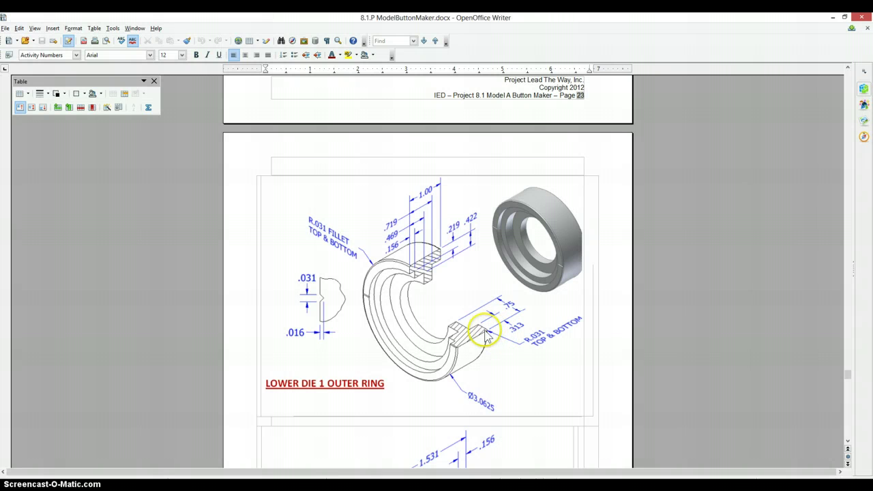
{"action": "key", "text": "alt+Tab"}
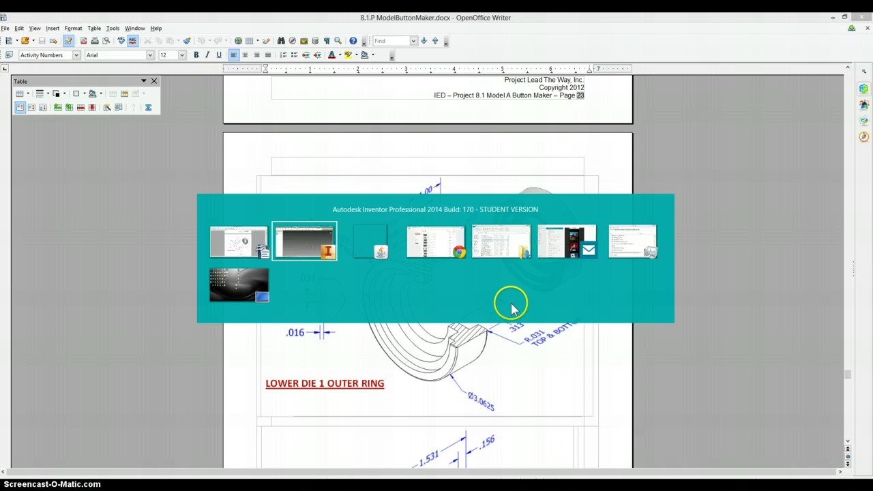
{"action": "key", "text": "d"}
{"action": "left_click", "coordinate": [508, 358]}
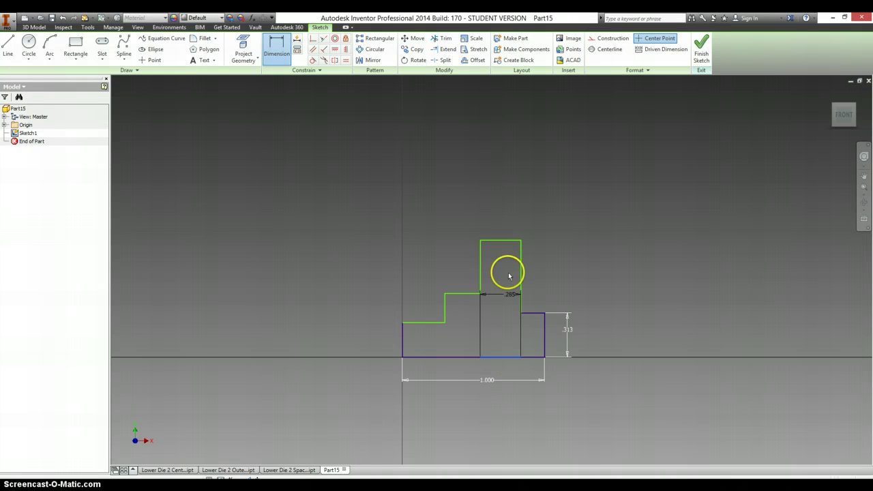
{"action": "left_click", "coordinate": [506, 242]}
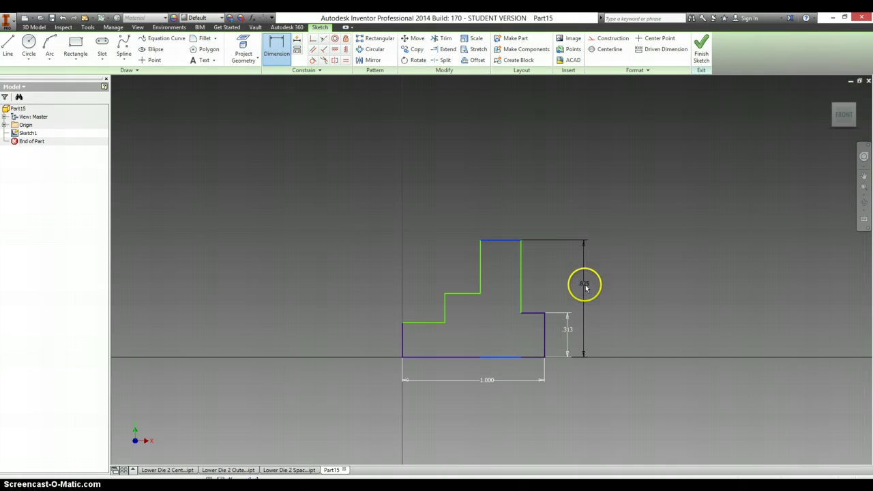
{"action": "left_click", "coordinate": [585, 286]}
{"action": "type", "text": "."}
{"action": "type", "text": "719"}
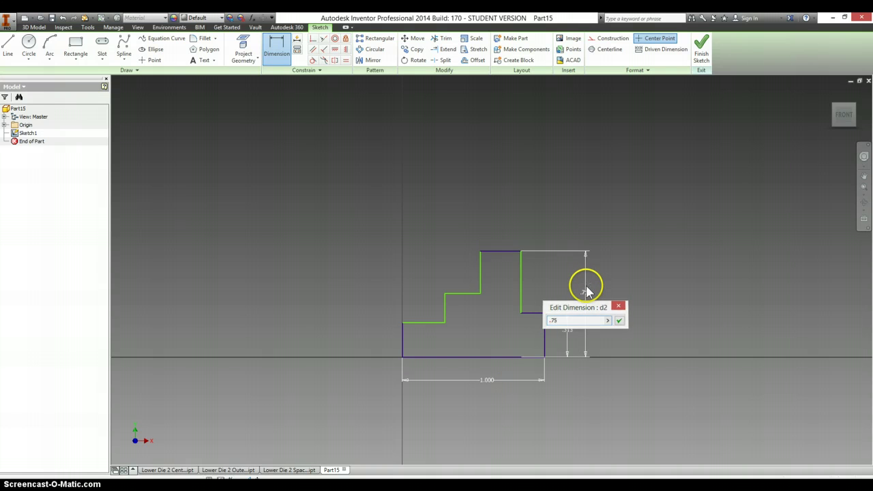
{"action": "key", "text": "Return"}
Check the reference drawing and dimension the height of the profile's left vertical edge to .219 in
{"action": "key", "text": "alt+Tab"}
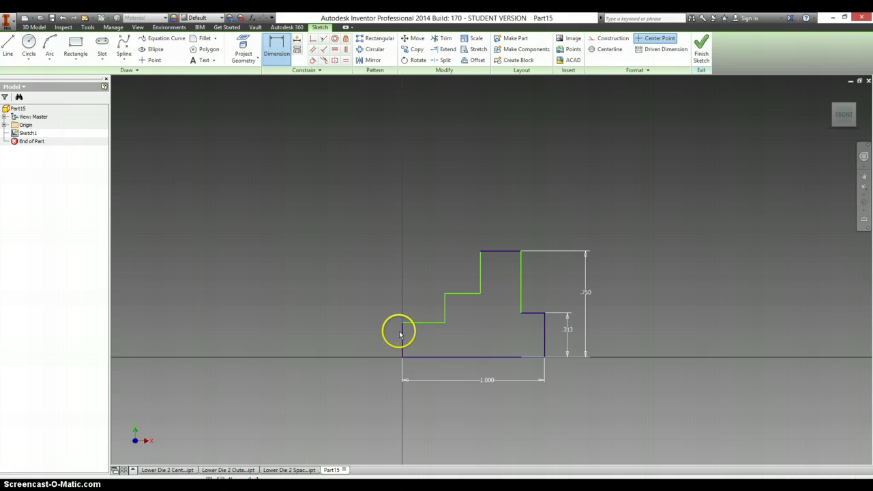
{"action": "left_click", "coordinate": [402, 334]}
{"action": "left_click", "coordinate": [385, 335]}
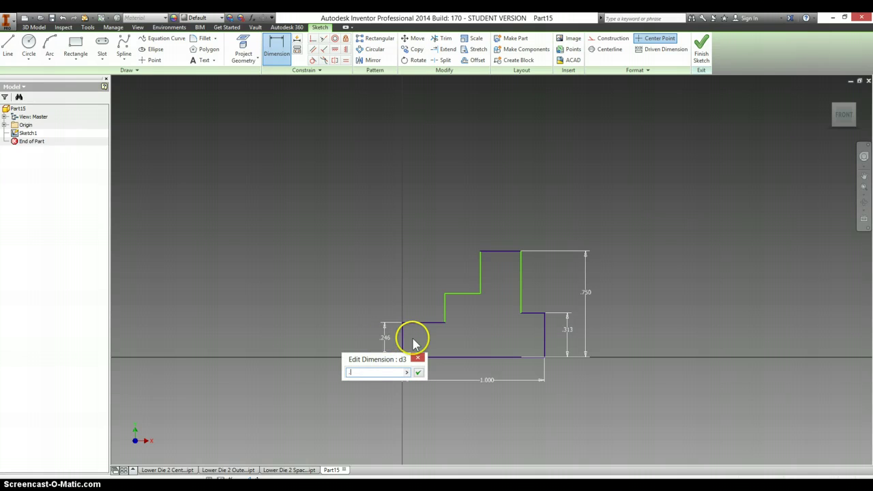
{"action": "key", "text": "Return"}
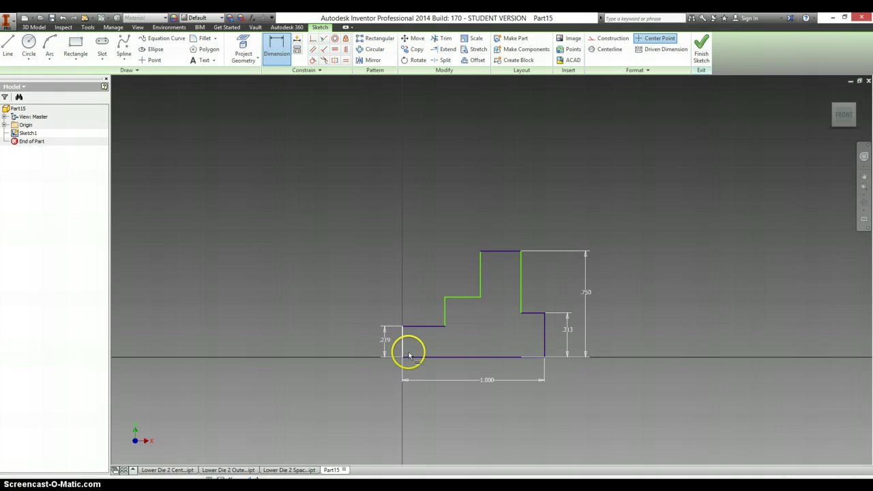
{"action": "left_click", "coordinate": [409, 354]}
{"action": "left_click", "coordinate": [447, 307]}
{"action": "left_click", "coordinate": [452, 302]}
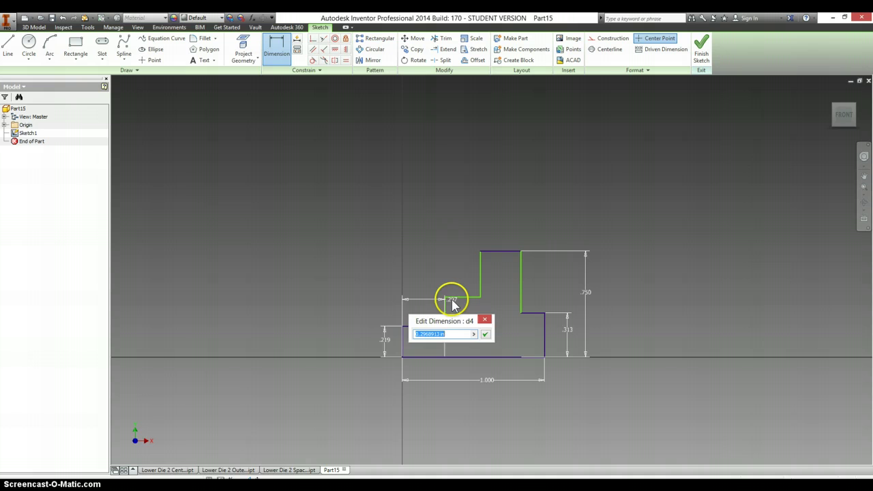
{"action": "left_click", "coordinate": [485, 319]}
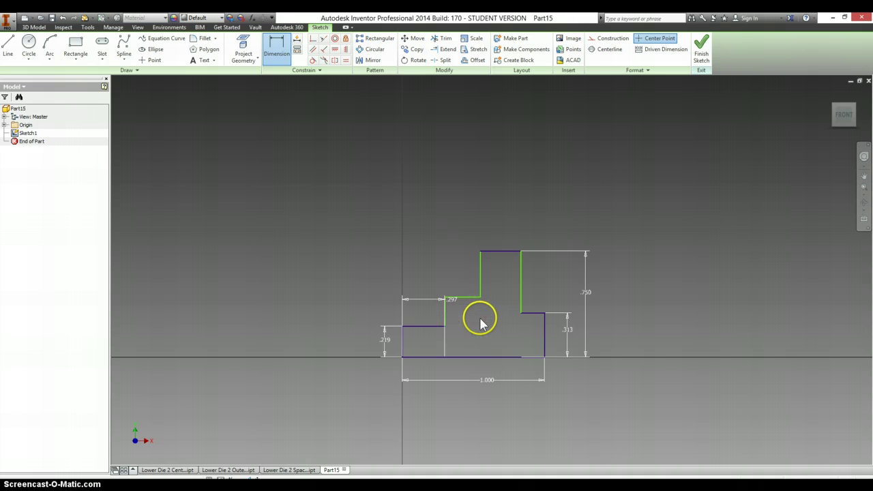
{"action": "key", "text": "ctrl+z"}
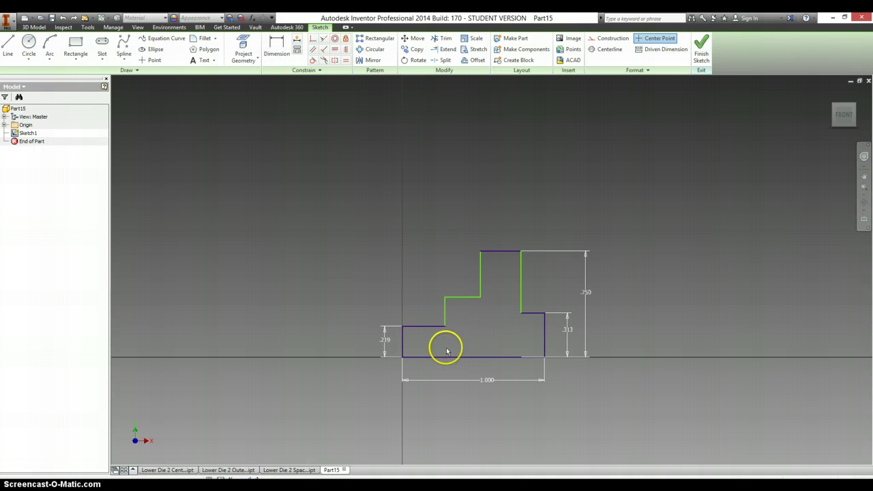
Dimension the height from the bottom line to the middle step's top edge as .422 in
{"action": "key", "text": "d"}
{"action": "left_click", "coordinate": [433, 357]}
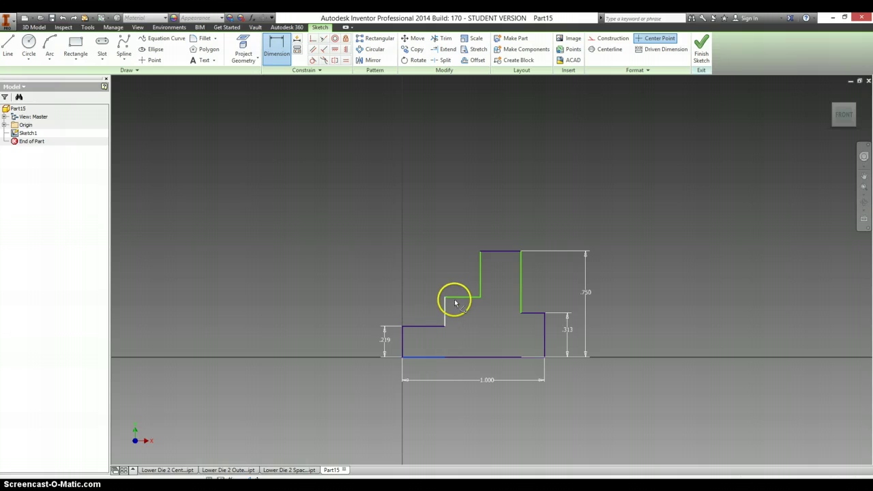
{"action": "left_click", "coordinate": [454, 297]}
{"action": "left_click", "coordinate": [353, 331]}
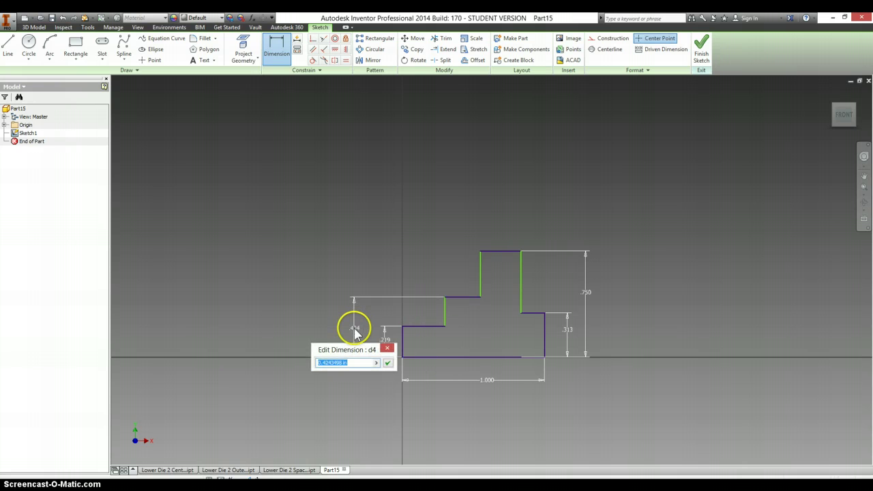
{"action": "type", "text": ".422"}
{"action": "key", "text": "Return"}
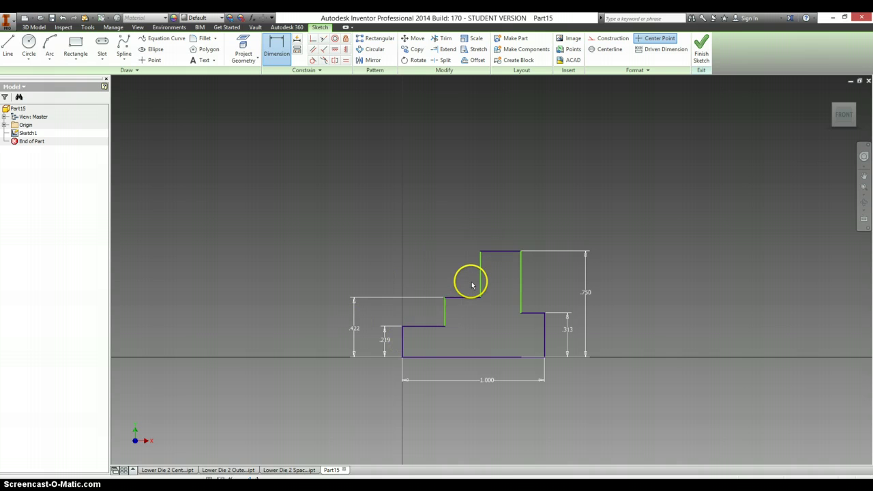
Consult the reference drawing and dimension the lowest left step's width from the left edge to the next vertical line as .156 in
{"action": "key", "text": "alt+Tab"}
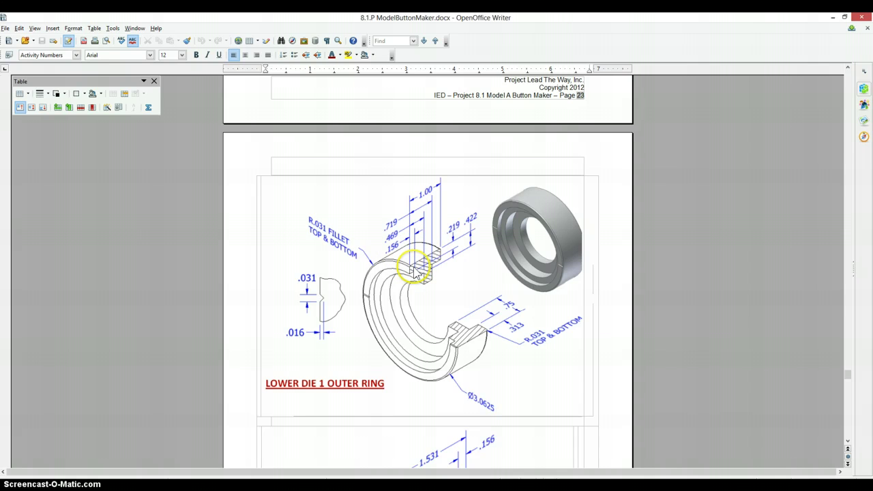
{"action": "key", "text": "alt+Tab"}
{"action": "left_click", "coordinate": [403, 351]}
{"action": "left_click", "coordinate": [444, 314]}
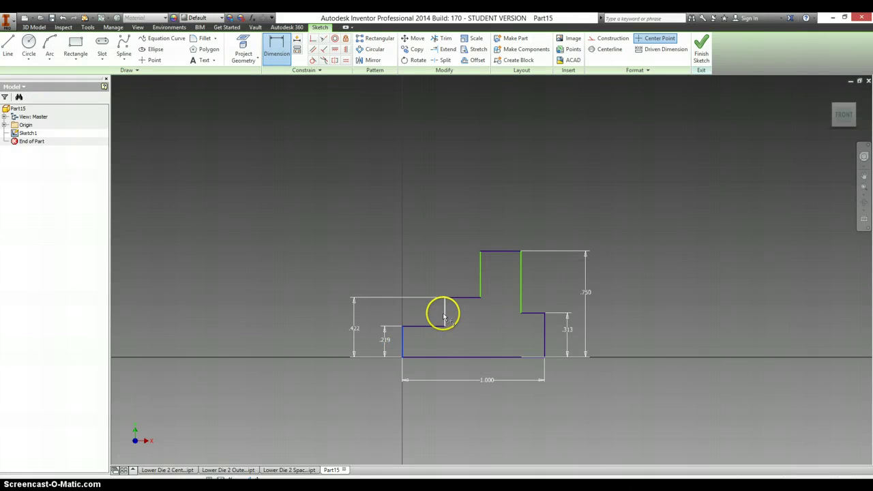
{"action": "left_click", "coordinate": [417, 262]}
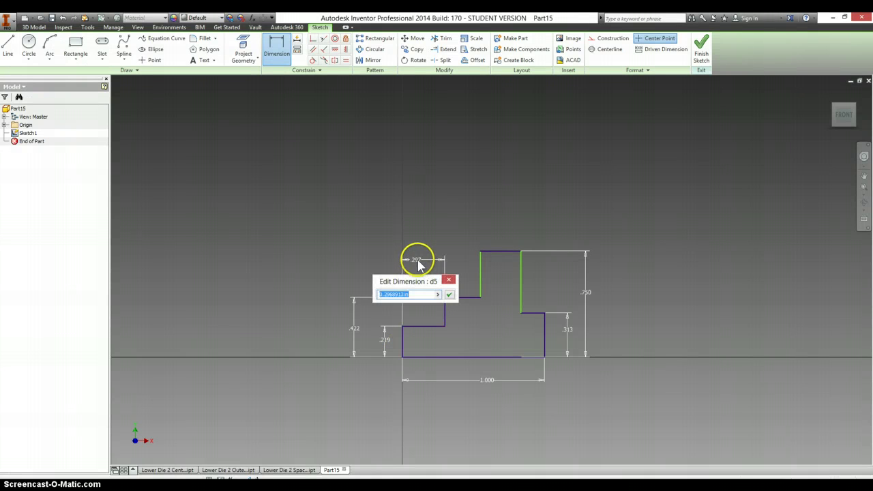
{"action": "key", "text": "Return"}
Check the reference drawing and dimension the distance from the left edge to the tallest step's near vertical side as .469 in
{"action": "key", "text": "alt+Tab"}
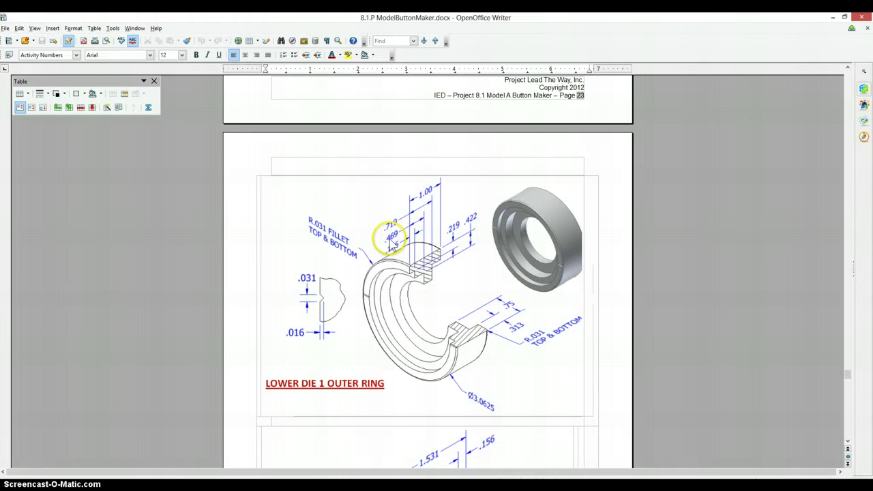
{"action": "key", "text": "alt+Tab"}
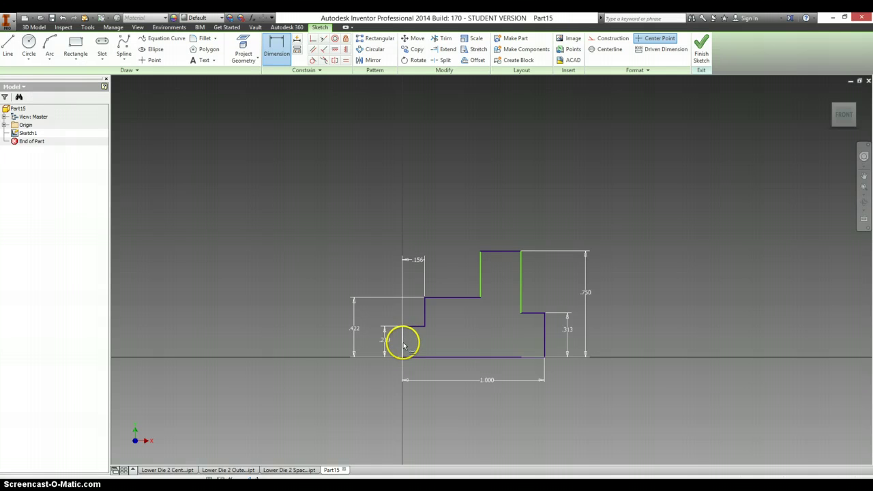
{"action": "left_click", "coordinate": [403, 345]}
{"action": "left_click", "coordinate": [482, 279]}
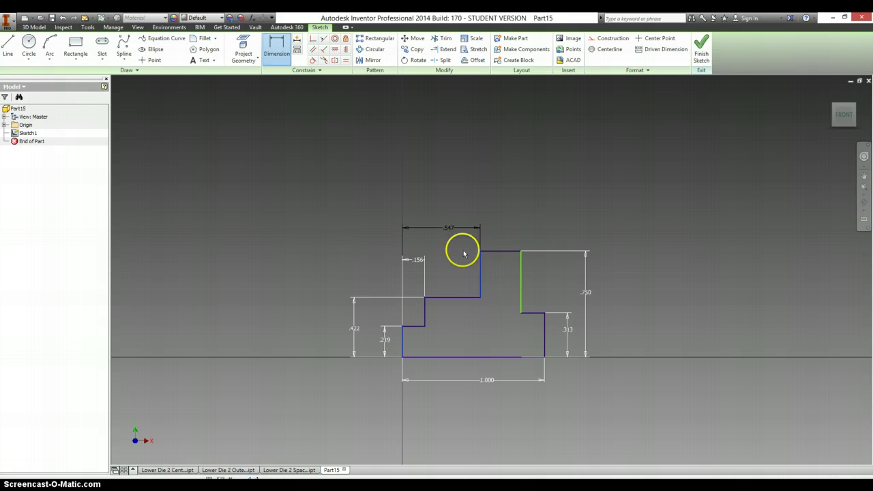
{"action": "left_click", "coordinate": [438, 217]}
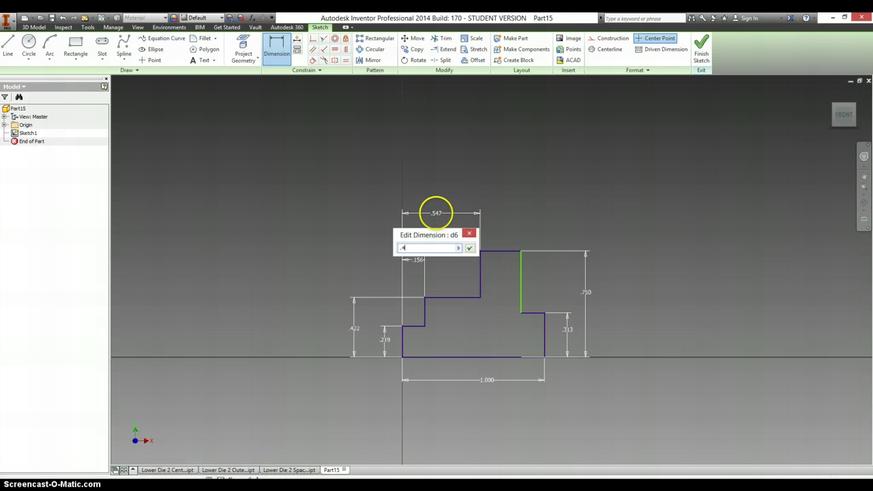
{"action": "key", "text": "Return"}
Check the reference drawing and dimension the distance from the left edge to the tallest step's far vertical side as .719 in
{"action": "key", "text": "alt+Tab"}
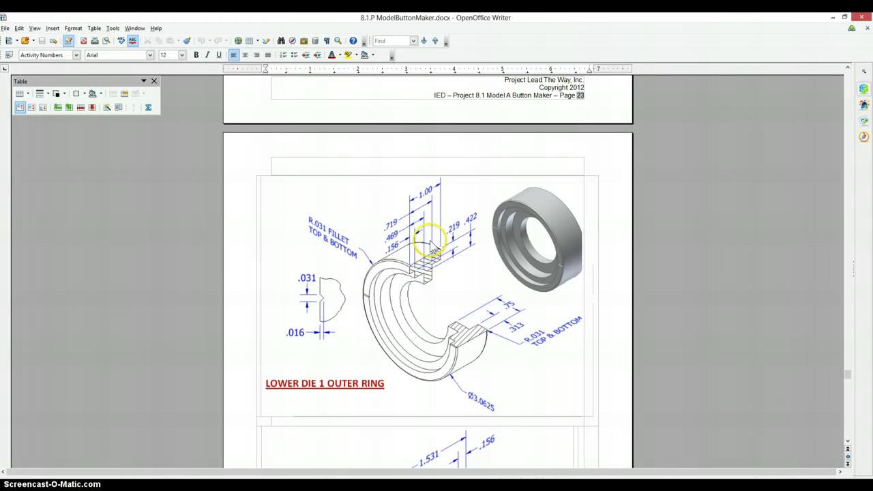
{"action": "key", "text": "alt"}
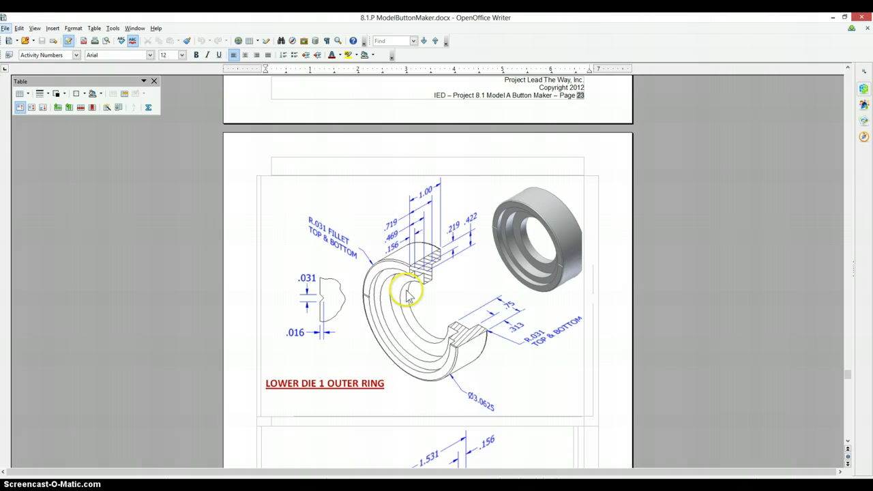
{"action": "key", "text": "alt+Tab"}
{"action": "left_click", "coordinate": [403, 353]}
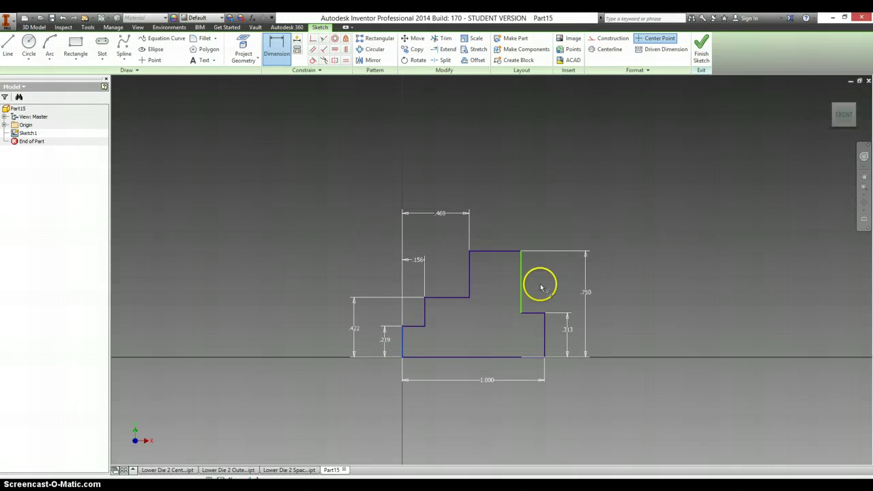
{"action": "left_click", "coordinate": [523, 289]}
{"action": "left_click", "coordinate": [463, 188]}
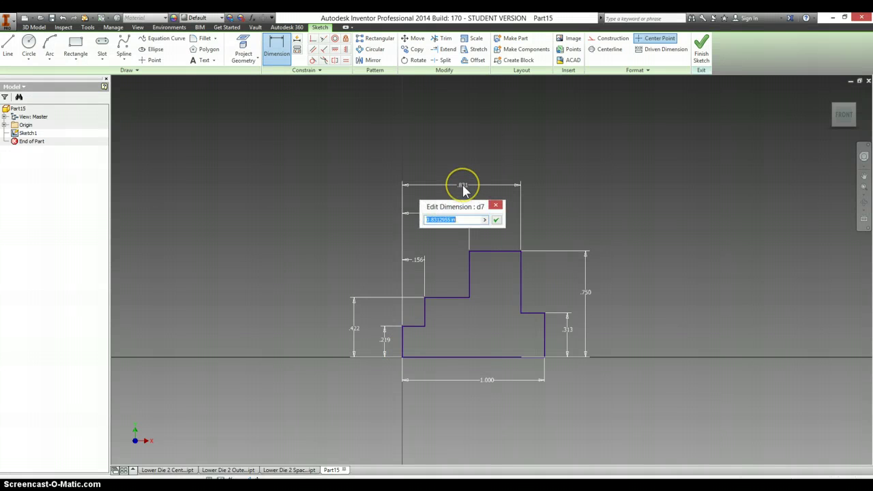
{"action": "type", "text": ".719"}
{"action": "key", "text": "Return"}
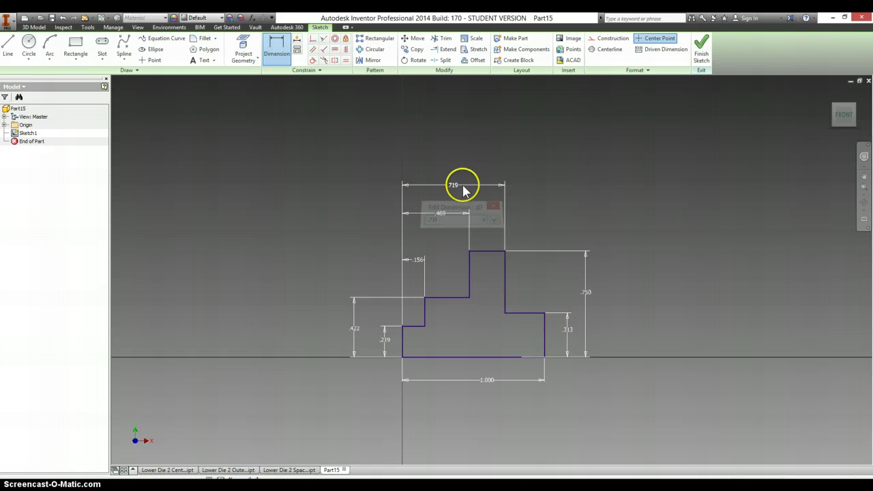
Draw a short horizontal line from the vertical axis about 1.76 in above the bottom line and convert it to construction geometry
{"action": "right_click", "coordinate": [426, 140]}
{"action": "left_click", "coordinate": [425, 109]}
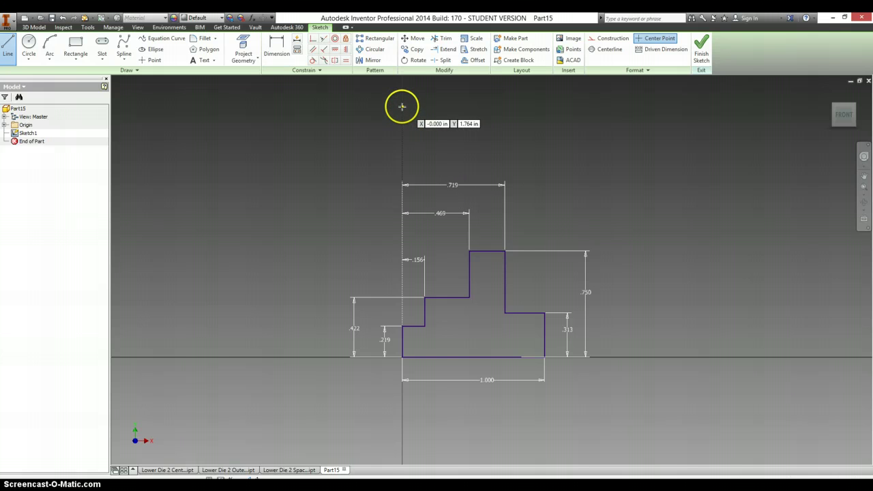
{"action": "left_click", "coordinate": [401, 107]}
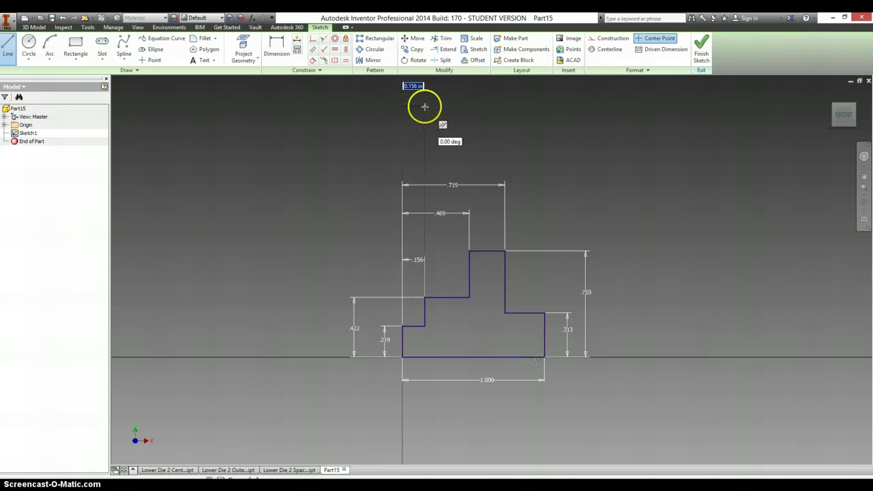
{"action": "right_click", "coordinate": [506, 108]}
{"action": "left_click", "coordinate": [507, 107]}
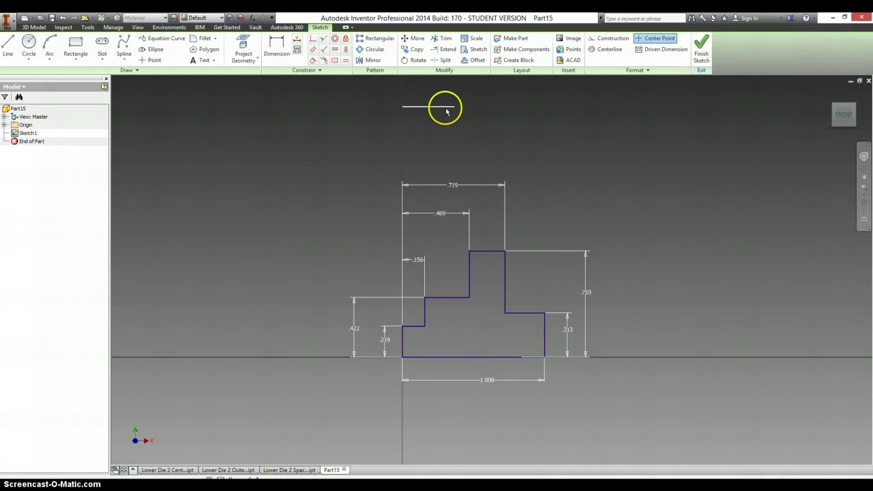
{"action": "left_click", "coordinate": [449, 107]}
{"action": "right_click", "coordinate": [483, 110]}
{"action": "left_click", "coordinate": [508, 113]}
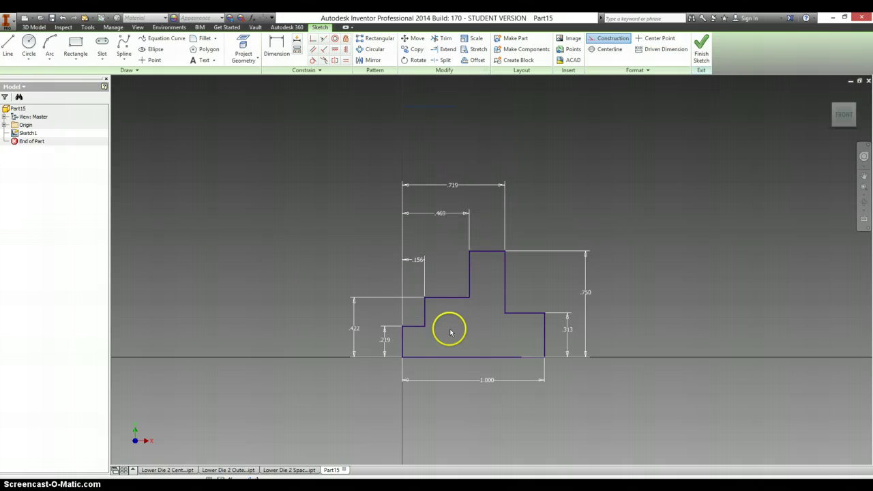
Dimension the construction line's distance above the bottom line as 1.531 in, half of the reference drawing's 3.0625 in diameter
{"action": "key", "text": "d"}
{"action": "left_click", "coordinate": [435, 357]}
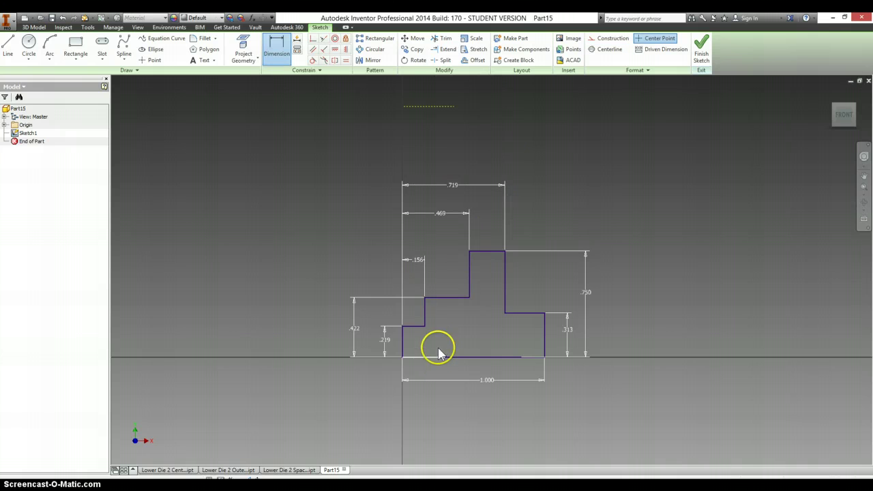
{"action": "left_click", "coordinate": [425, 106]}
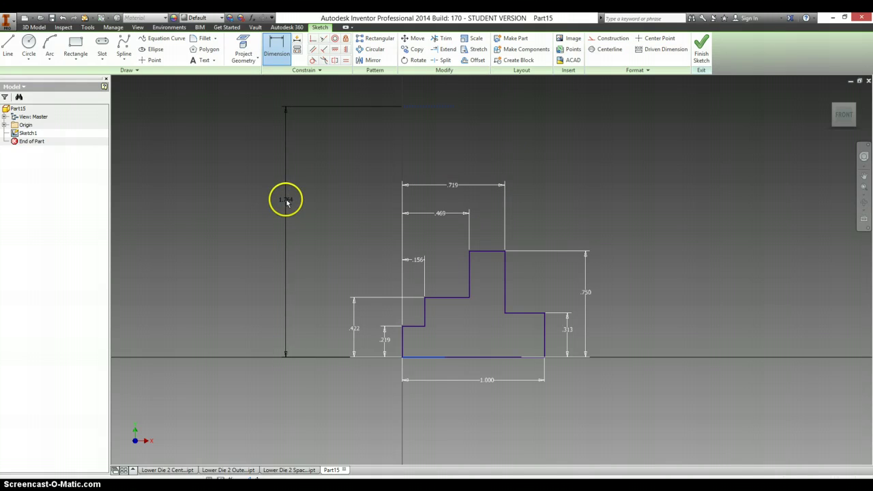
{"action": "left_click", "coordinate": [286, 197]}
{"action": "key", "text": "alt+Tab"}
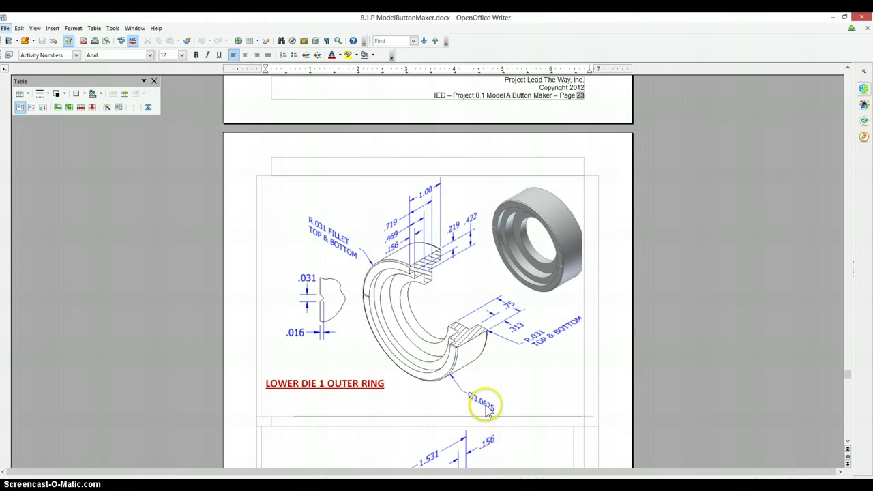
{"action": "key", "text": "alt+Tab"}
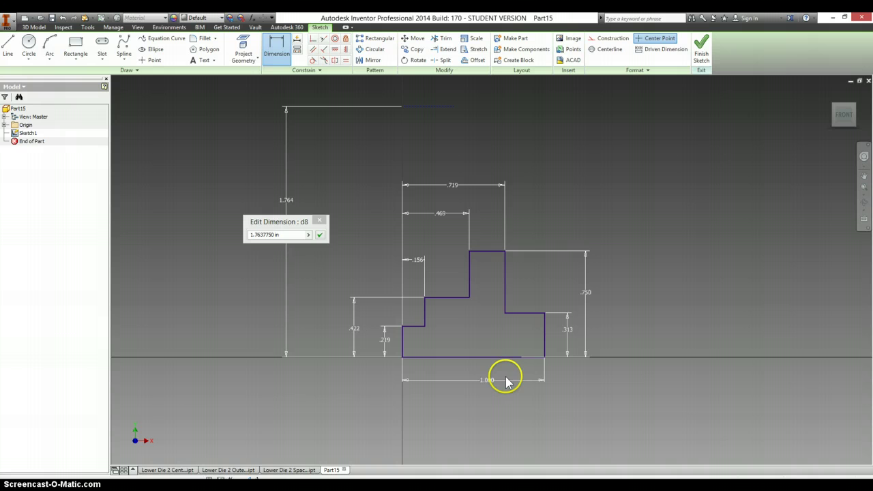
{"action": "left_click", "coordinate": [285, 234]}
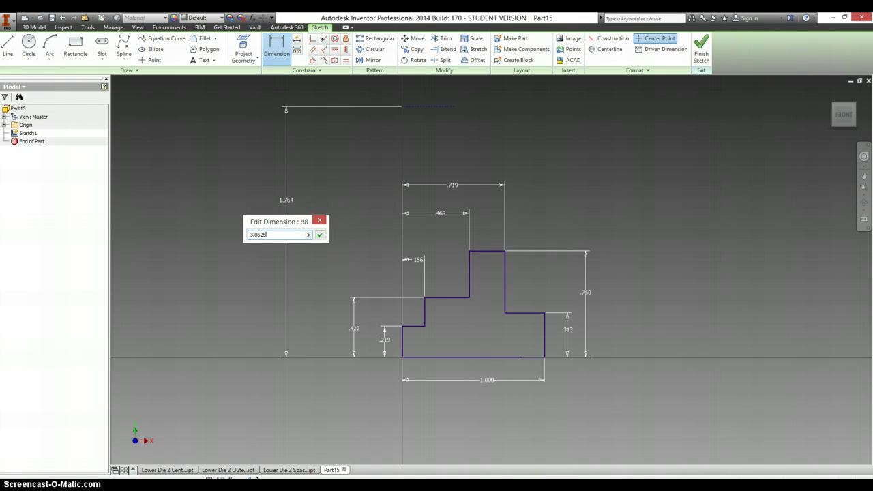
{"action": "key", "text": "Return"}
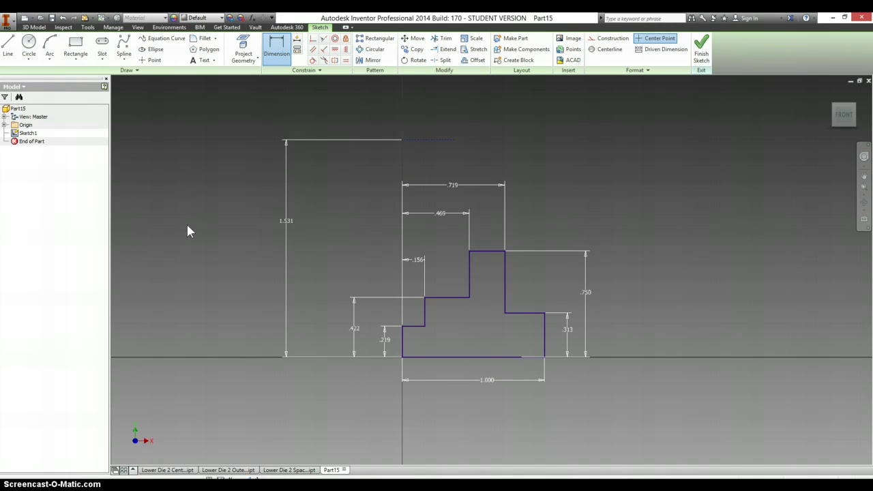
Revolve the stepped profile fully around the horizontal construction line to create the solid ring
{"action": "left_click", "coordinate": [212, 223]}
{"action": "key", "text": "r"}
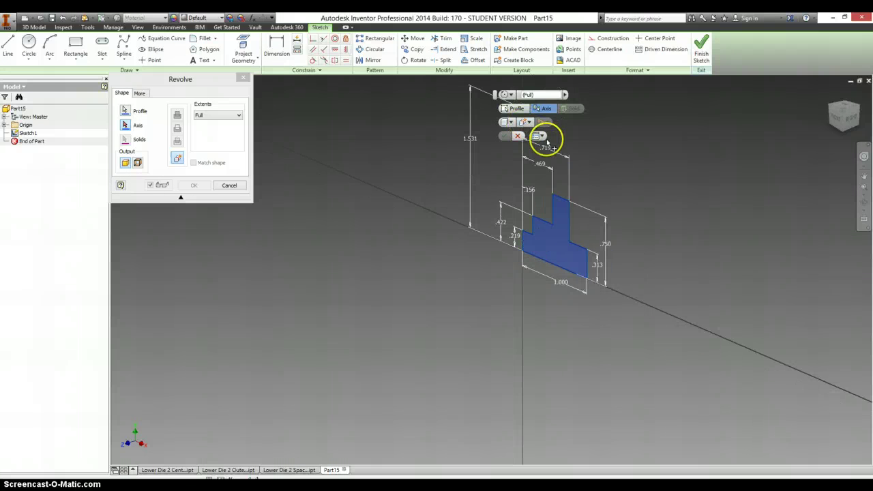
{"action": "middle_click_drag", "start_coordinate": [569, 143], "coordinate": [467, 188]}
{"action": "left_click", "coordinate": [427, 171]}
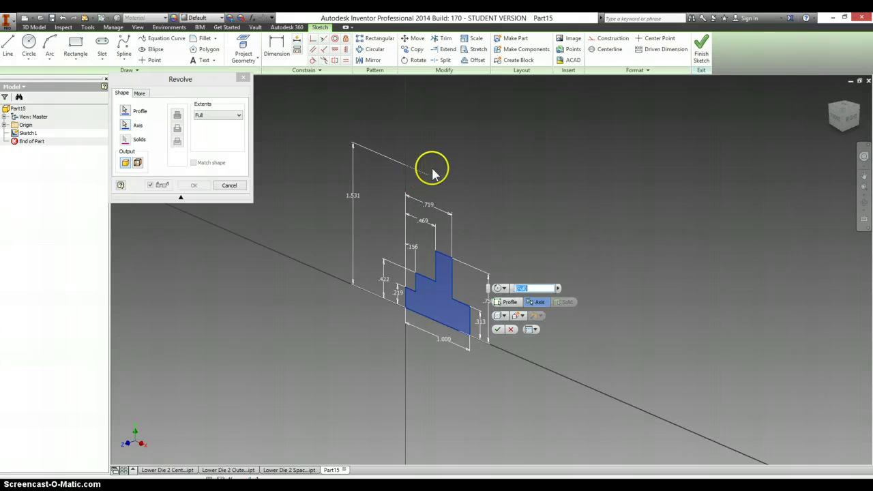
{"action": "left_click", "coordinate": [501, 331]}
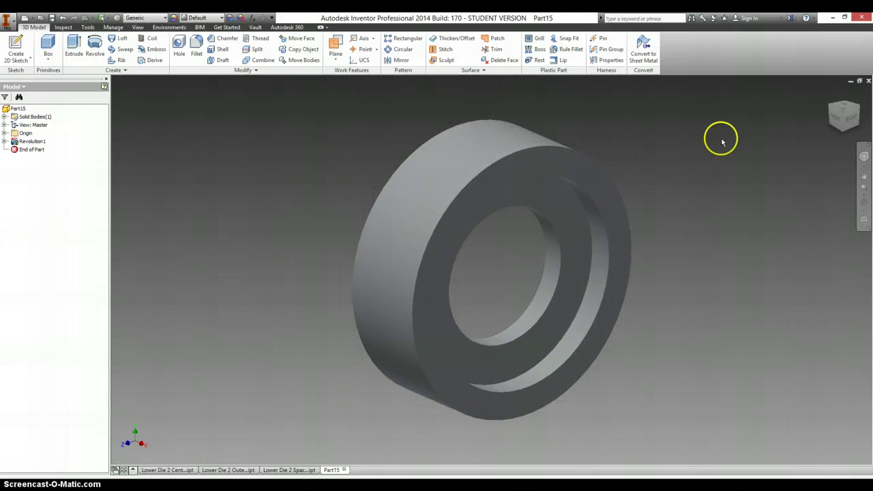
{"action": "left_click", "coordinate": [838, 109]}
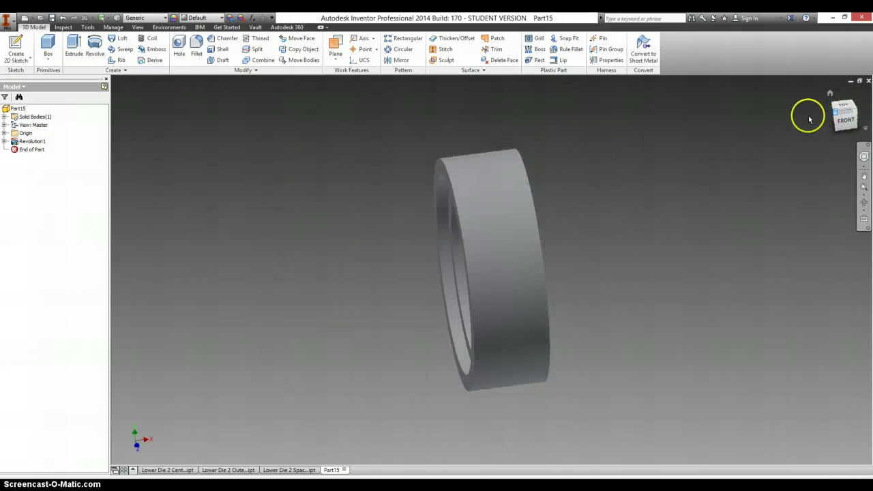
Check the reference drawing, then start a new sketch on the XY plane with the ring sliced open at the sketch plane
{"action": "key", "text": "F6"}
{"action": "key", "text": "alt+Tab"}
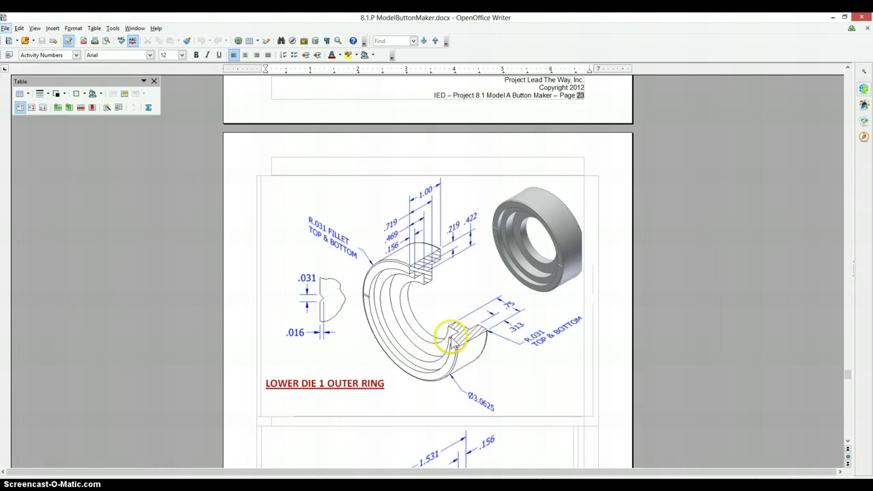
{"action": "key", "text": "alt+Tab"}
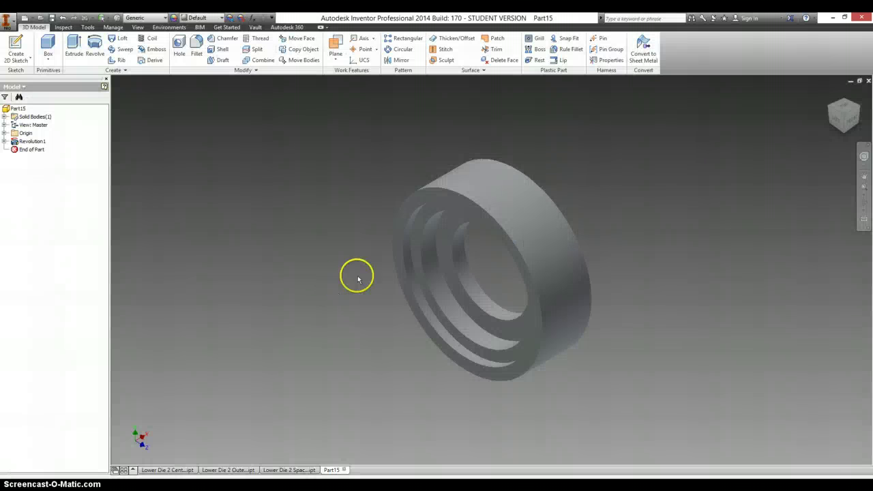
{"action": "left_click", "coordinate": [6, 118]}
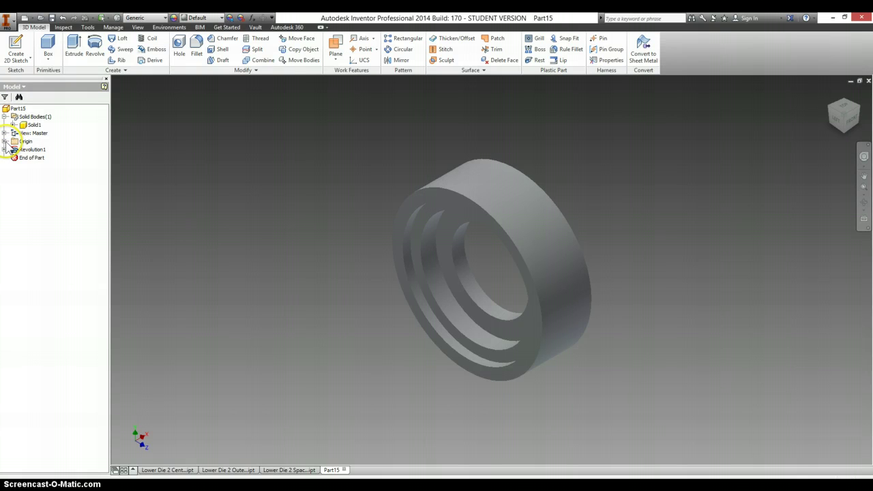
{"action": "left_click", "coordinate": [5, 141]}
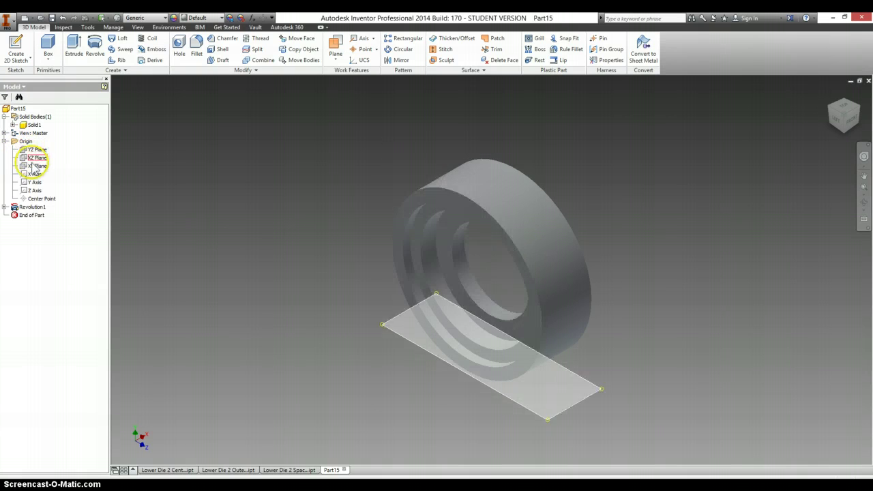
{"action": "right_click", "coordinate": [33, 167]}
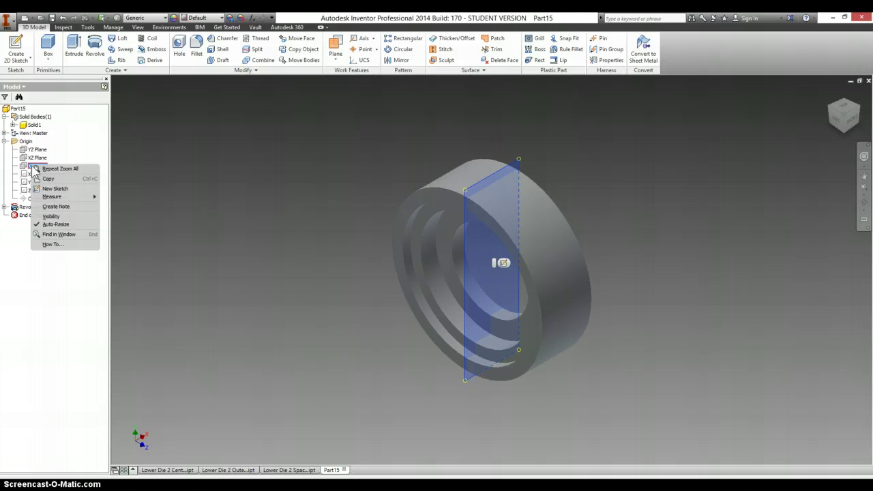
{"action": "left_click", "coordinate": [49, 217]}
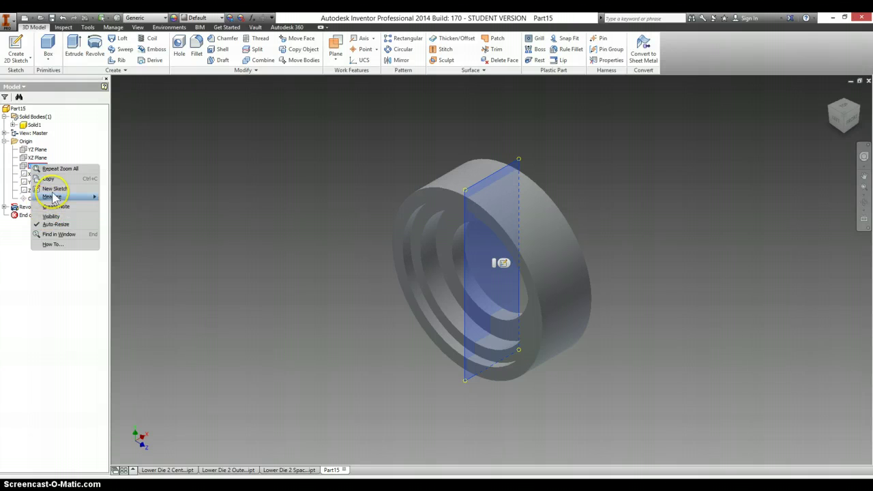
{"action": "left_click", "coordinate": [53, 191]}
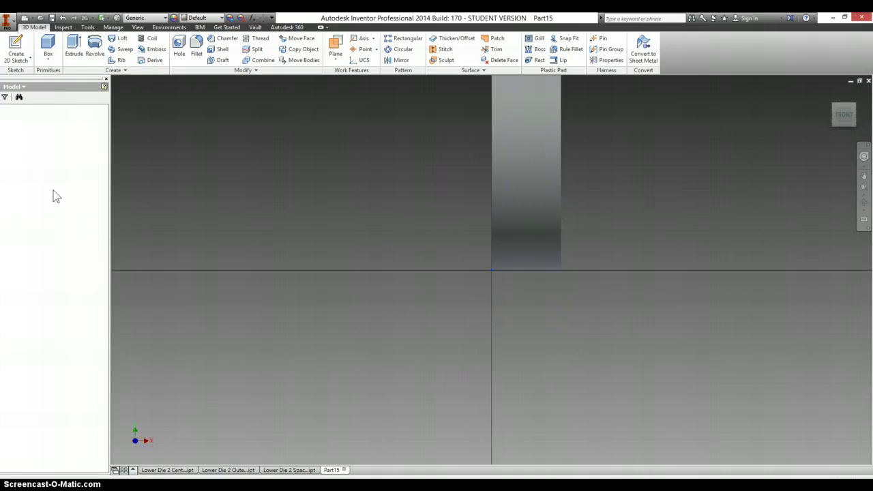
{"action": "left_click", "coordinate": [228, 188]}
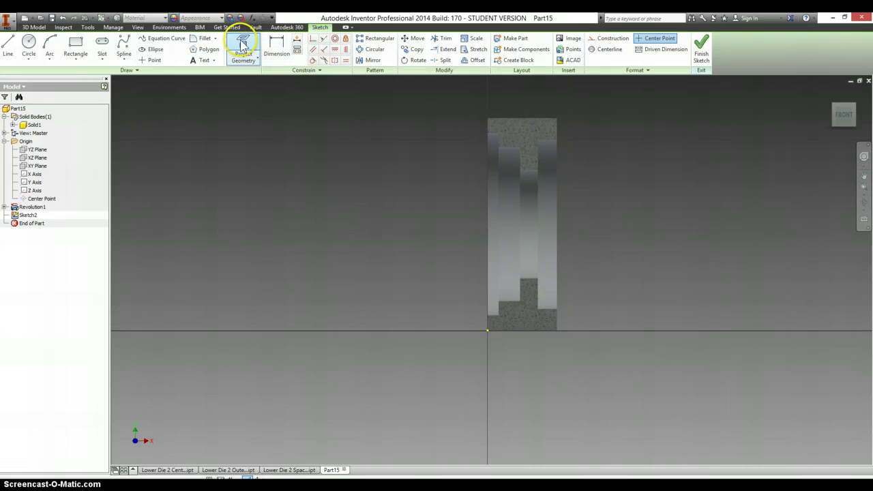
Project the vertical edge of the ring's stepped-side end face into the sketch
{"action": "key", "text": "p"}
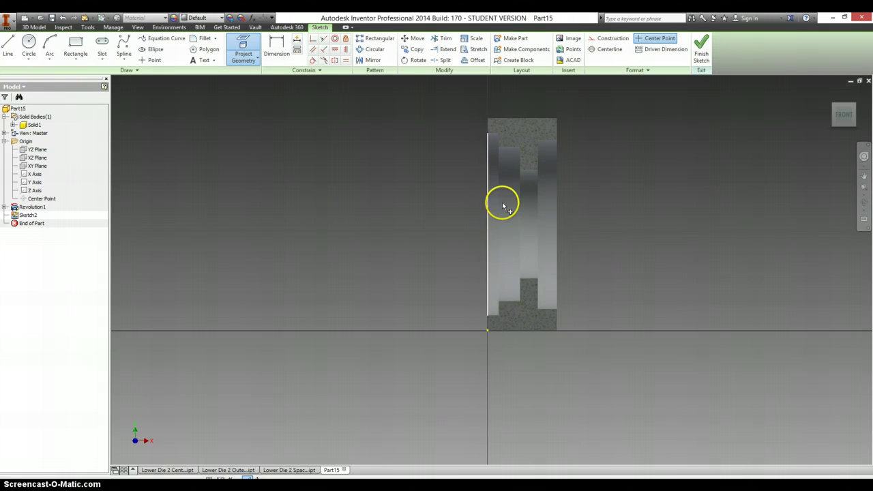
{"action": "scroll", "coordinate": [496, 220], "scroll_direction": "up", "scroll_amount": 3}
{"action": "scroll", "coordinate": [487, 218], "scroll_direction": "down", "scroll_amount": 4}
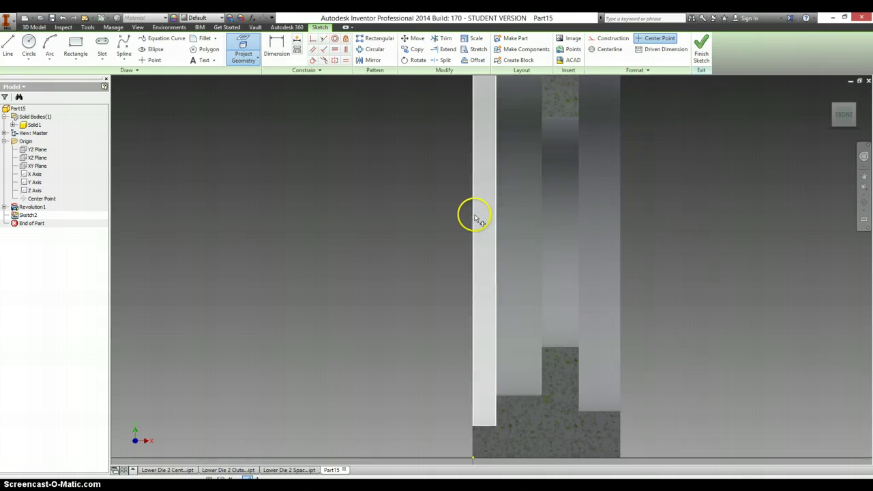
Draw a horizontal line .016 in long into the ring from the projected edge's midpoint, checking the notch depth in the reference drawing
{"action": "right_click", "coordinate": [407, 224]}
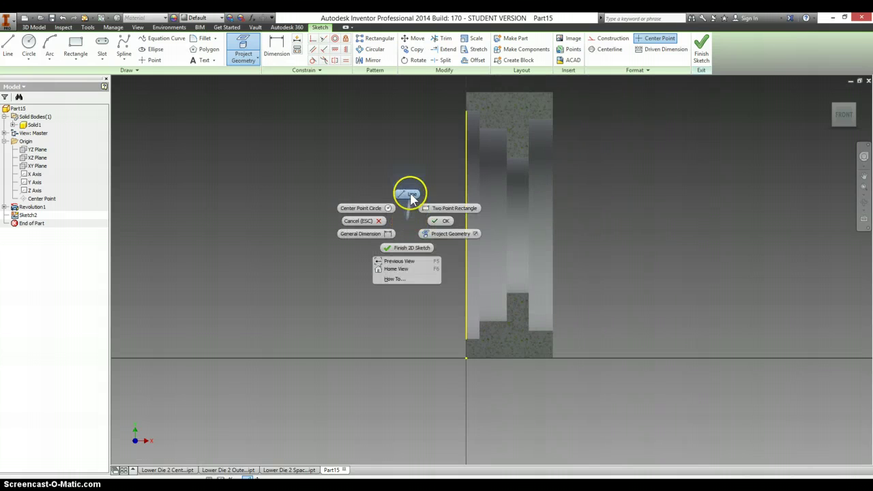
{"action": "left_click", "coordinate": [409, 194]}
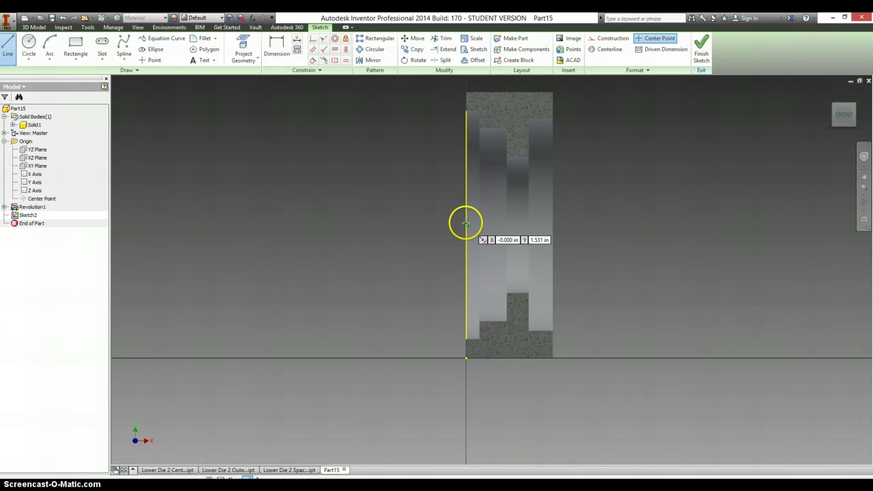
{"action": "left_click", "coordinate": [465, 224]}
{"action": "scroll", "coordinate": [470, 225], "scroll_direction": "up", "scroll_amount": 5}
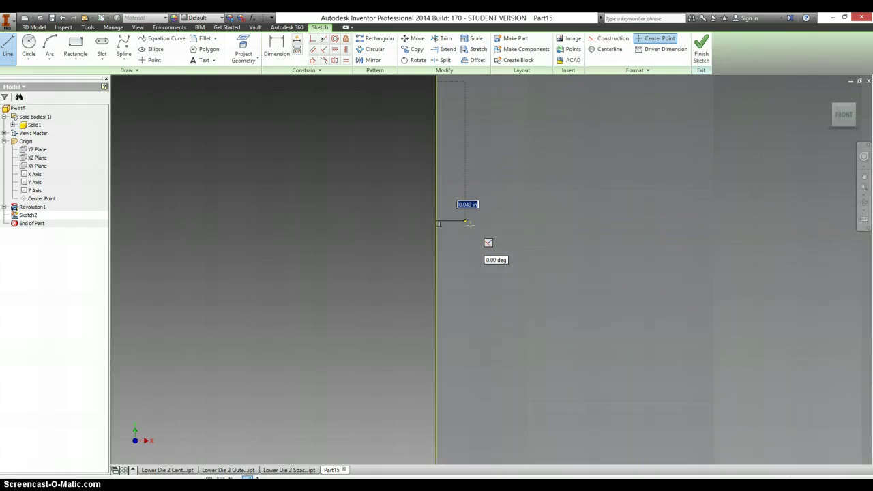
{"action": "key", "text": "alt+Tab"}
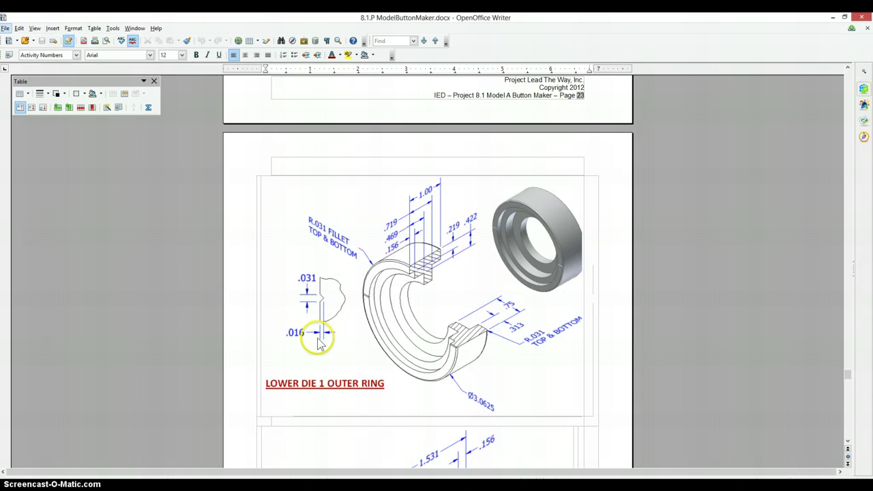
{"action": "key", "text": "alt+Tab"}
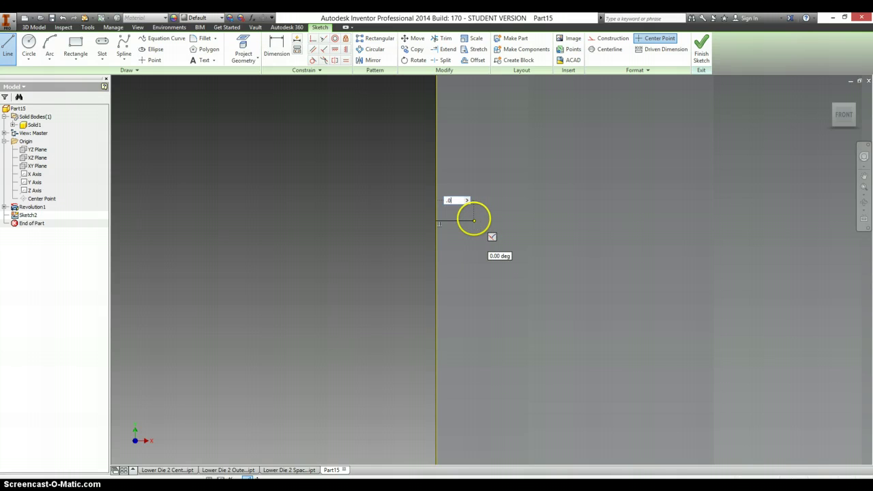
{"action": "key", "text": "Return"}
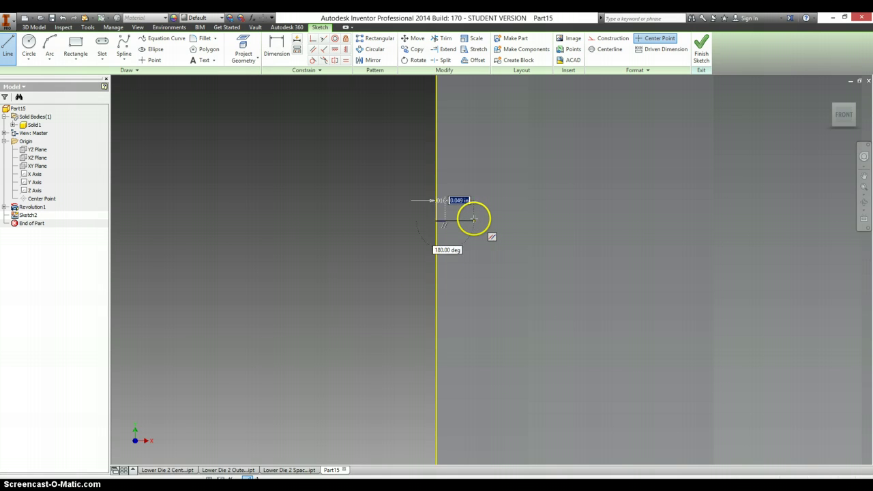
Draw a vertical line about .04 in long on the projected edge and align its midpoint with the .016 in line using a Horizontal constraint
{"action": "right_click", "coordinate": [426, 205]}
{"action": "left_click", "coordinate": [427, 176]}
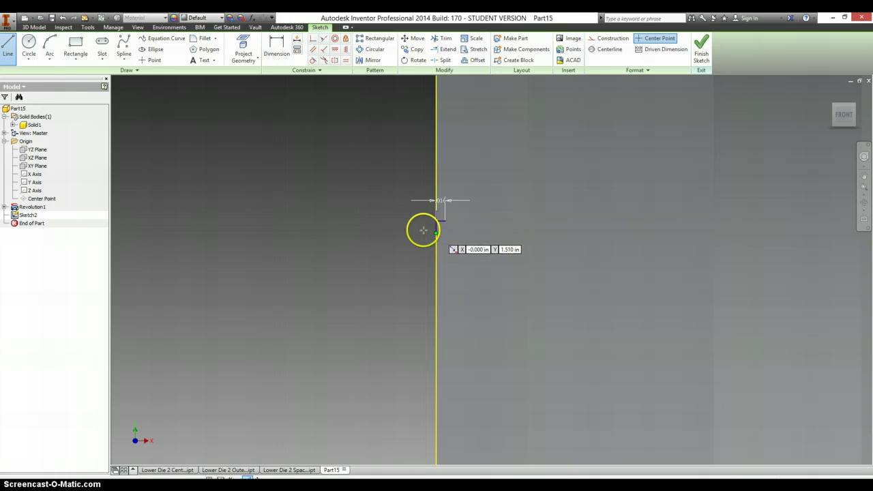
{"action": "scroll", "coordinate": [432, 223], "scroll_direction": "down", "scroll_amount": 3}
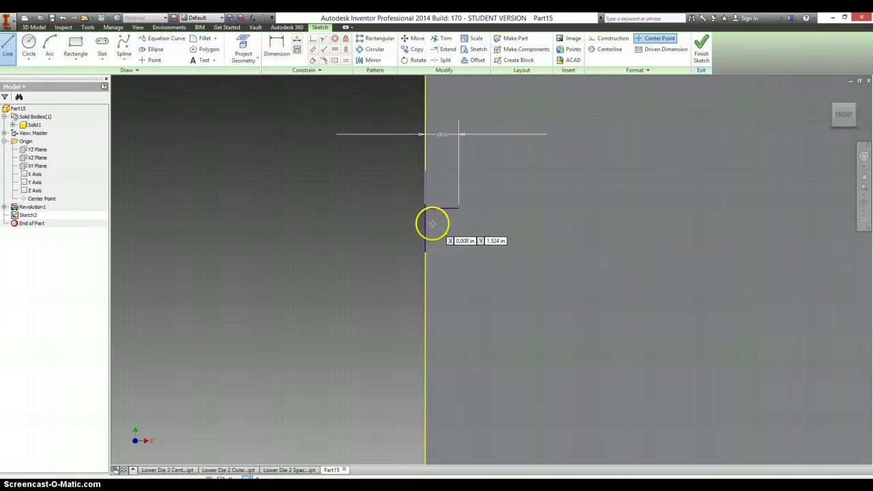
{"action": "left_click", "coordinate": [334, 53]}
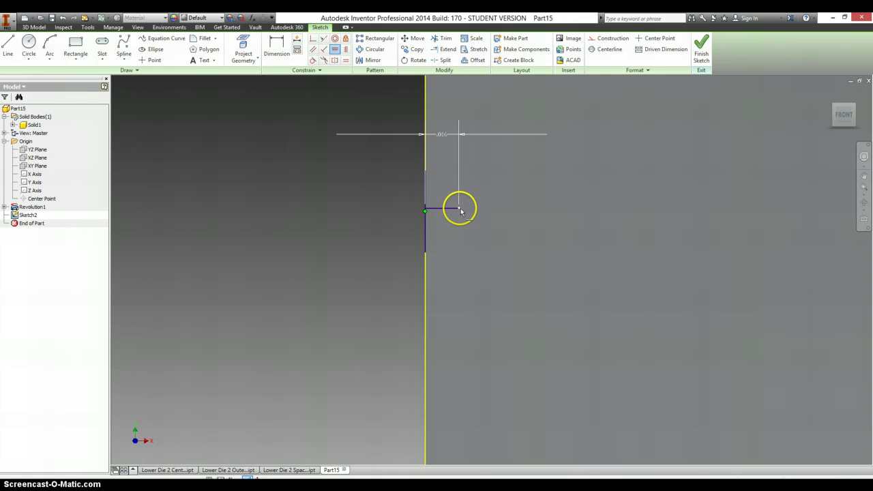
{"action": "left_click", "coordinate": [433, 187]}
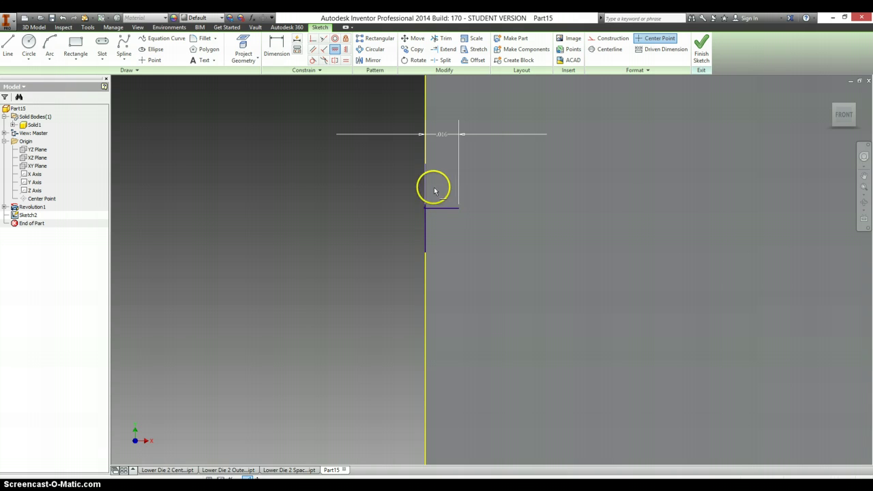
Check the notch width in the reference drawing and dimension the short vertical line's length as .031 in
{"action": "key", "text": "d"}
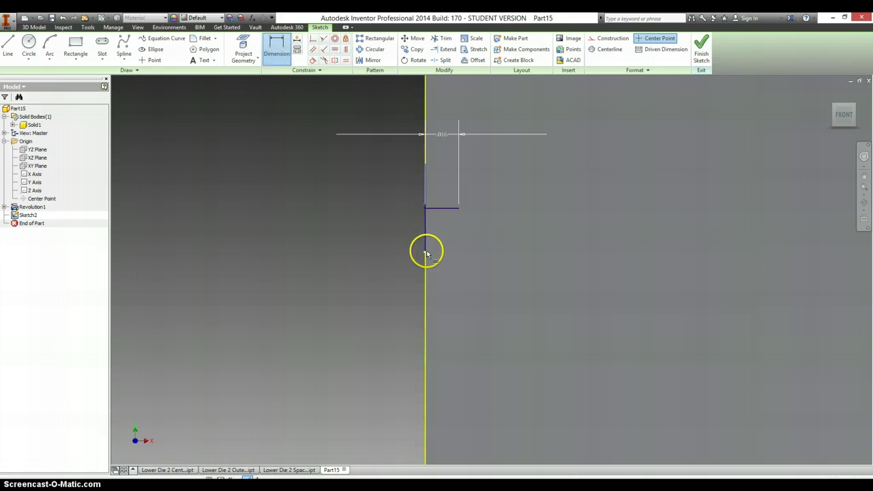
{"action": "left_click", "coordinate": [424, 164]}
{"action": "key", "text": "alt+Tab"}
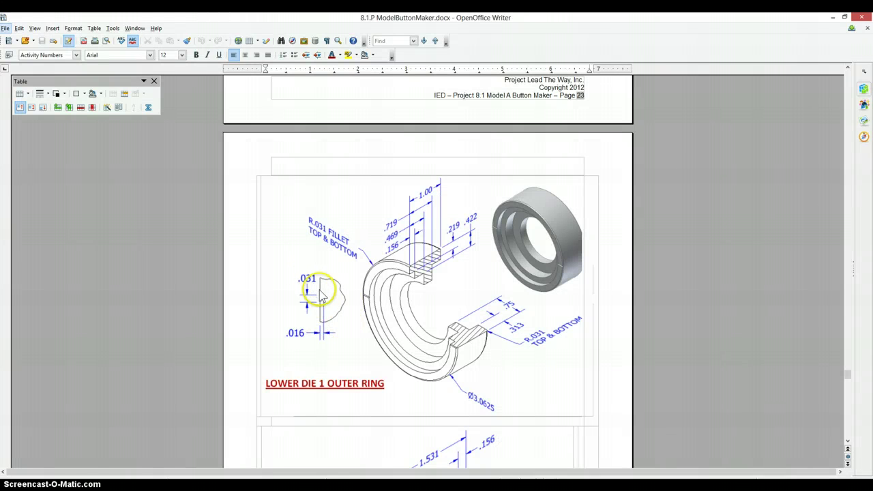
{"action": "key", "text": "alt+Tab"}
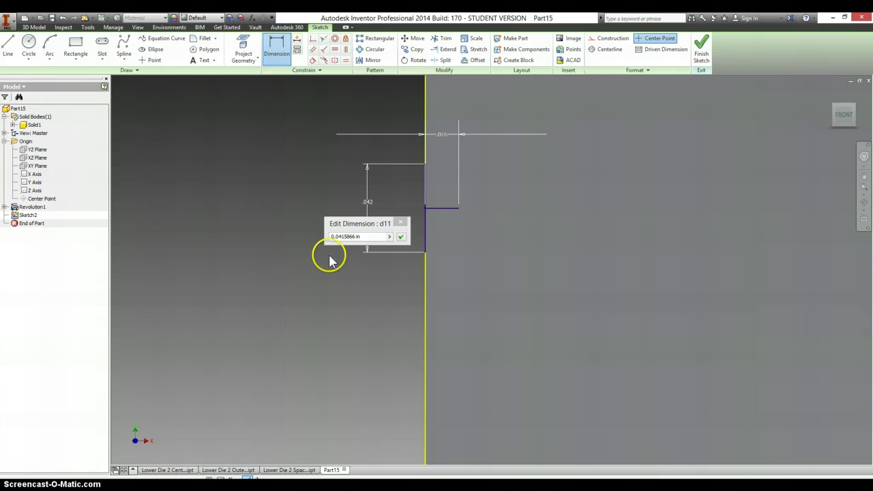
{"action": "left_click", "coordinate": [369, 236]}
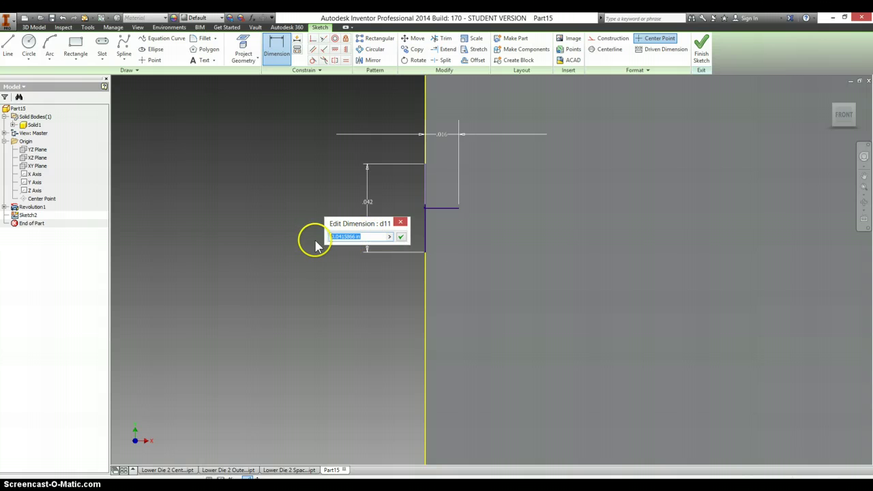
{"action": "type", "text": ".031"}
{"action": "key", "text": "Return"}
Recheck the notch shape in the reference drawing and close the triangle with sloped lines joining the vertical line's ends to the horizontal line's inner end
{"action": "key", "text": "alt+Tab"}
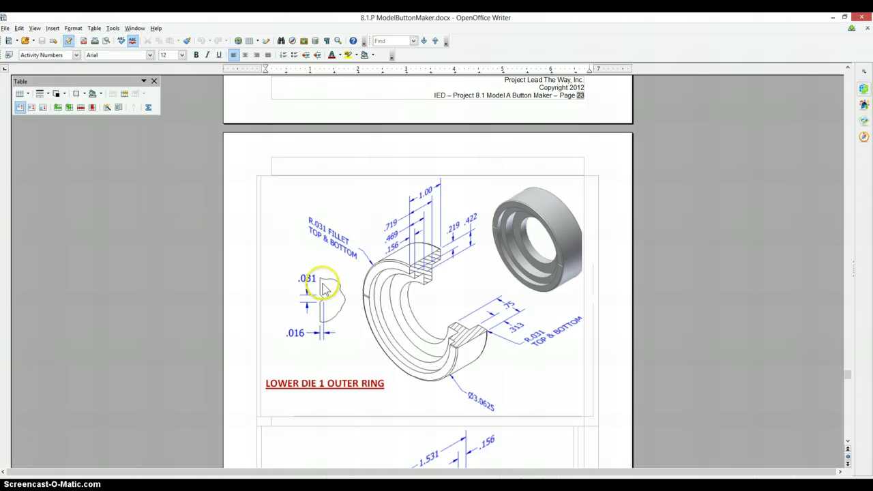
{"action": "key", "text": "alt+Tab"}
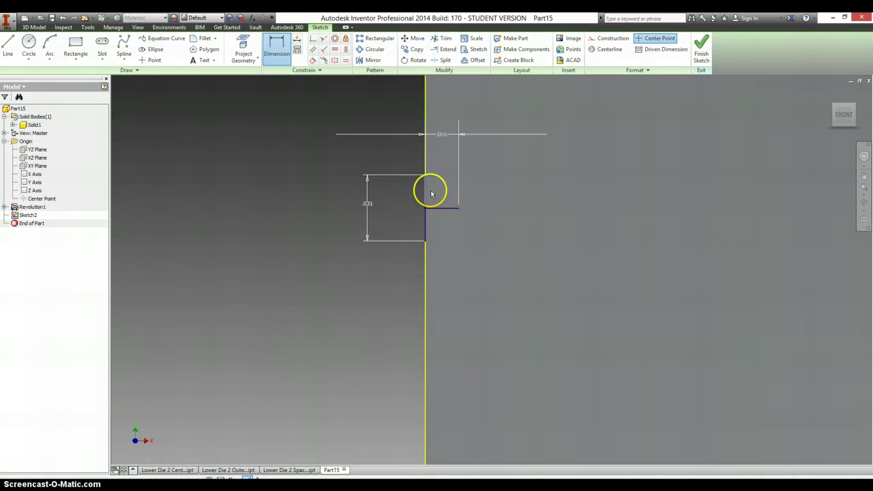
{"action": "right_click", "coordinate": [419, 215]}
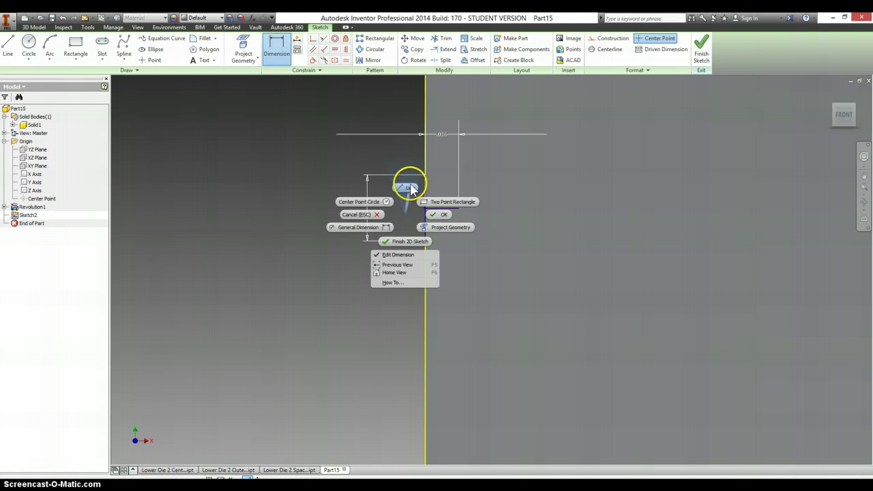
{"action": "left_click", "coordinate": [407, 180]}
{"action": "left_click", "coordinate": [424, 176]}
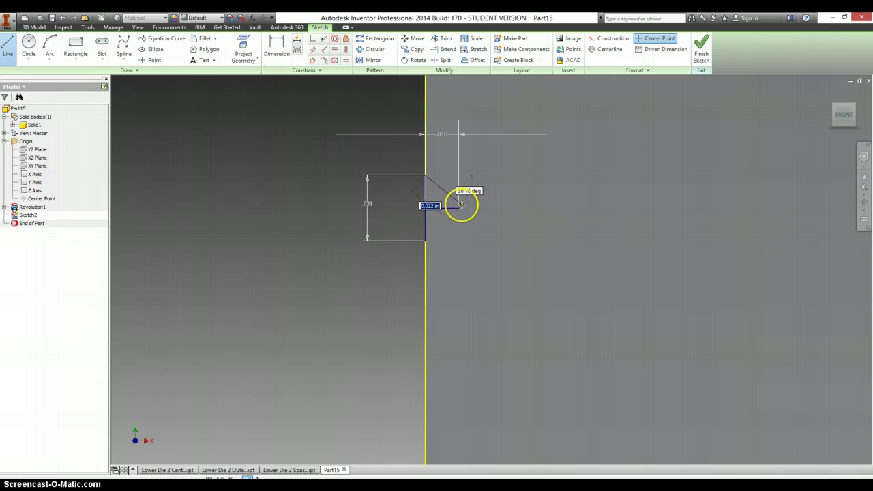
{"action": "left_click", "coordinate": [459, 207]}
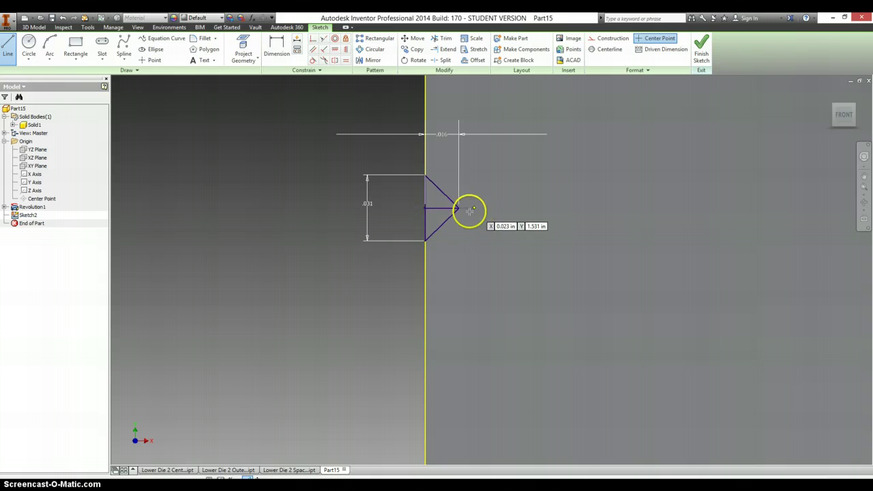
Extrude the triangular notch profile as a symmetric cut through all, grooving both sides of the ring's face
{"action": "key", "text": "e"}
{"action": "scroll", "coordinate": [468, 284], "scroll_direction": "up", "scroll_amount": 8}
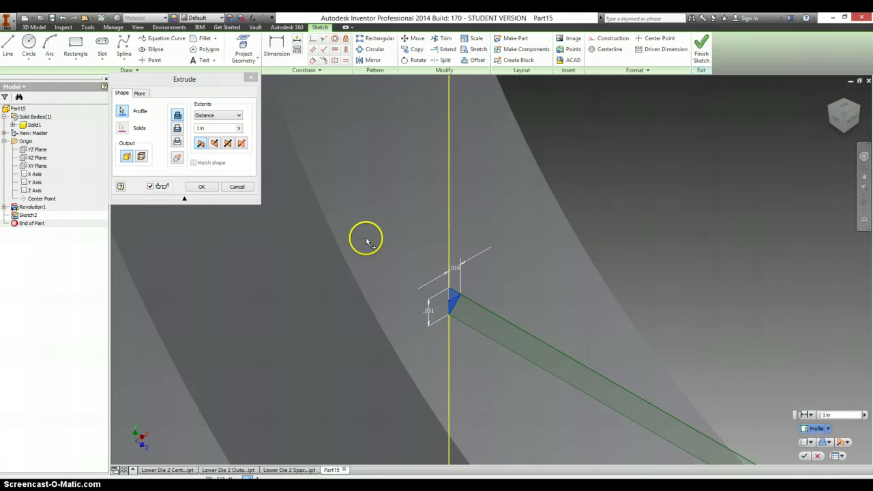
{"action": "left_click", "coordinate": [228, 143]}
{"action": "scroll", "coordinate": [285, 222], "scroll_direction": "down", "scroll_amount": 3}
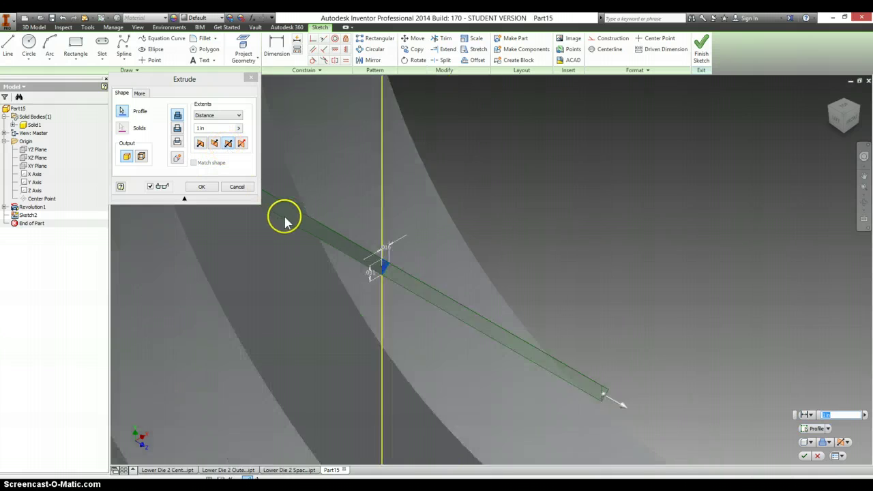
{"action": "scroll", "coordinate": [285, 222], "scroll_direction": "down", "scroll_amount": 2}
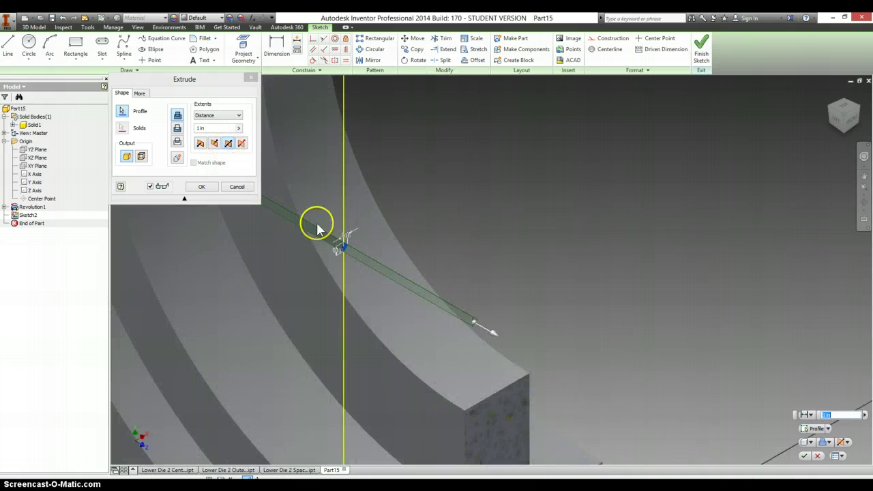
{"action": "left_click", "coordinate": [243, 119]}
{"action": "left_click", "coordinate": [218, 151]}
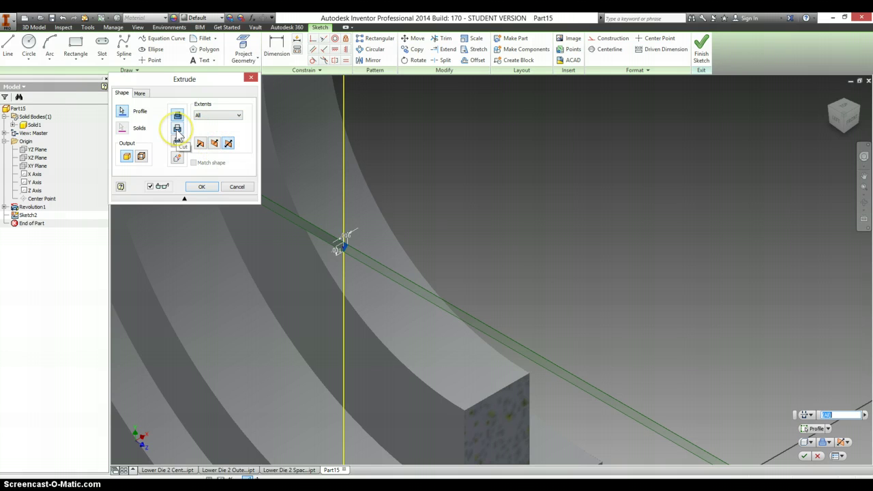
{"action": "left_click", "coordinate": [177, 130]}
{"action": "key", "text": "F6"}
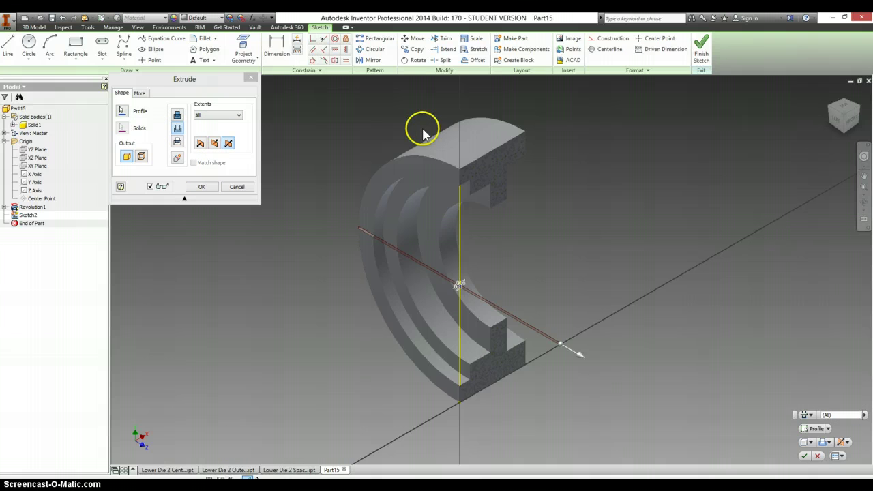
{"action": "left_click", "coordinate": [202, 187]}
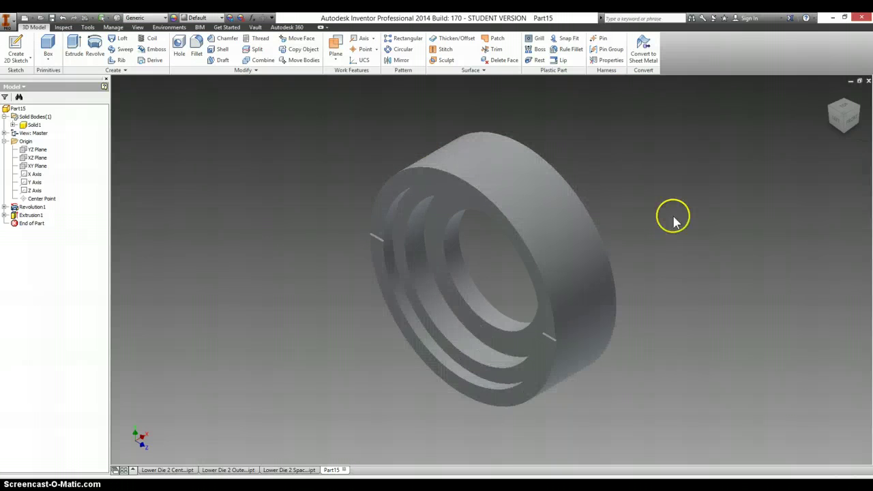
Check the fillet callouts in the reference drawing and suppress the notch extrusion on the ring
{"action": "key", "text": "alt+Tab"}
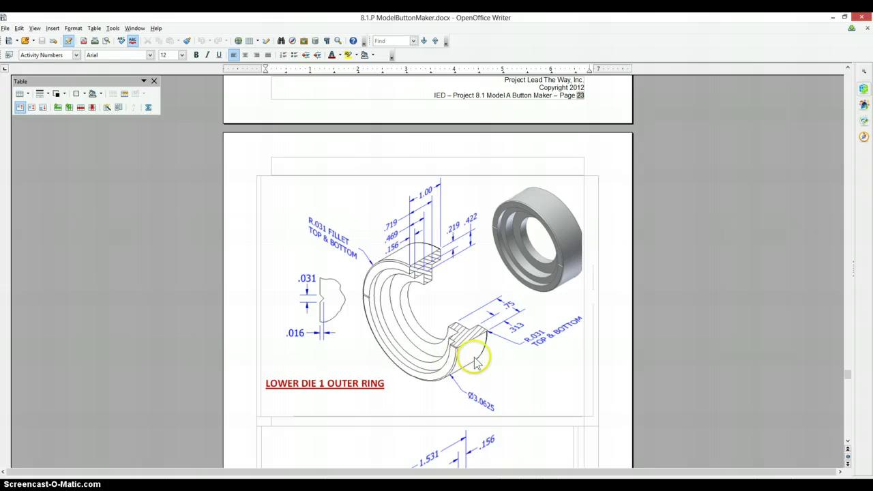
{"action": "key", "text": "alt+Tab"}
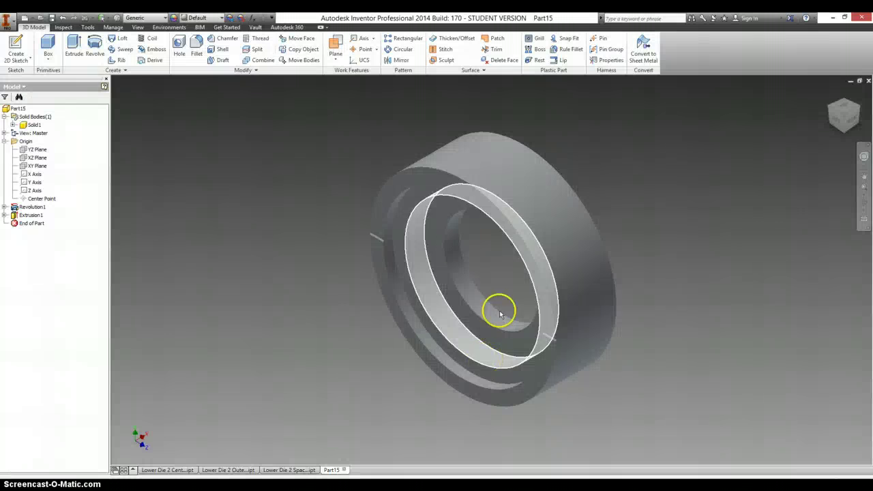
{"action": "right_click", "coordinate": [30, 215]}
{"action": "left_click", "coordinate": [60, 316]}
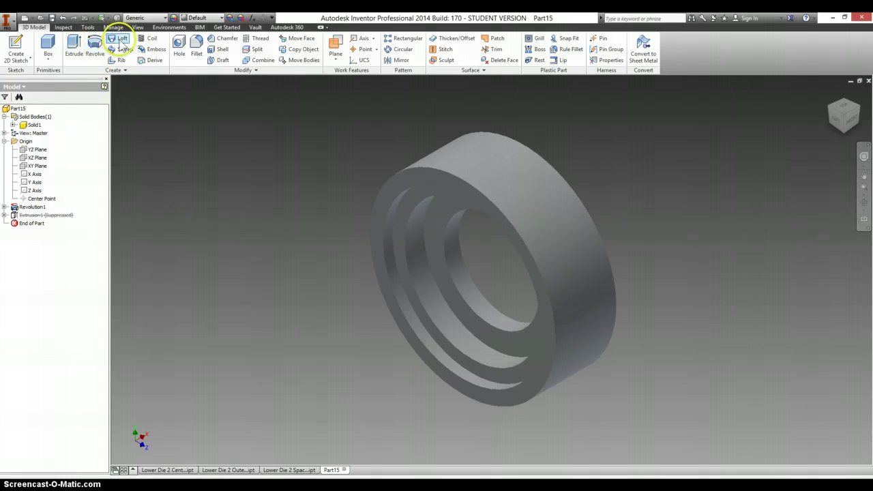
Check the radius in the reference drawing and fillet the ring's front and back outer circular edges with a .031 in radius
{"action": "left_click", "coordinate": [196, 43]}
{"action": "key", "text": "alt+Tab"}
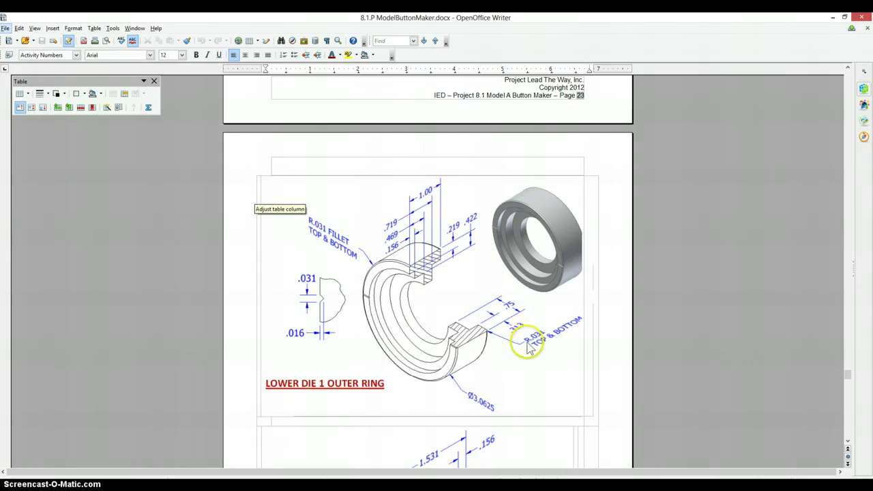
{"action": "key", "text": "alt+Tab"}
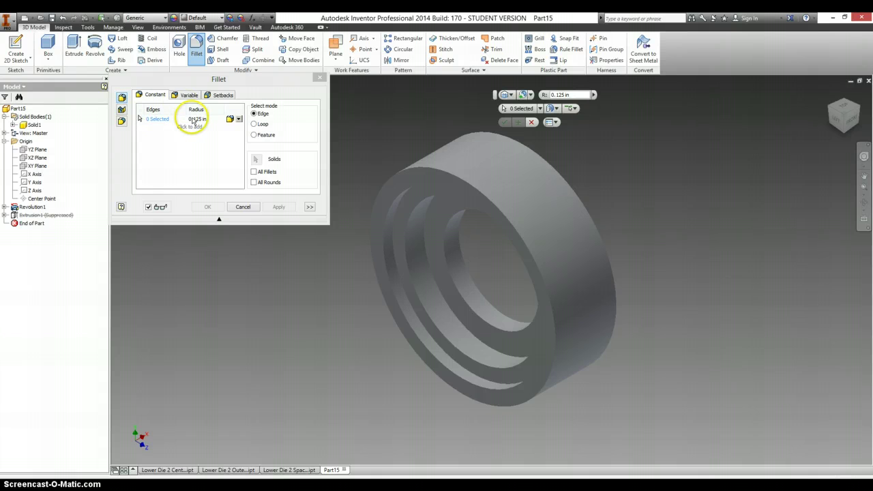
{"action": "left_click", "coordinate": [194, 120]}
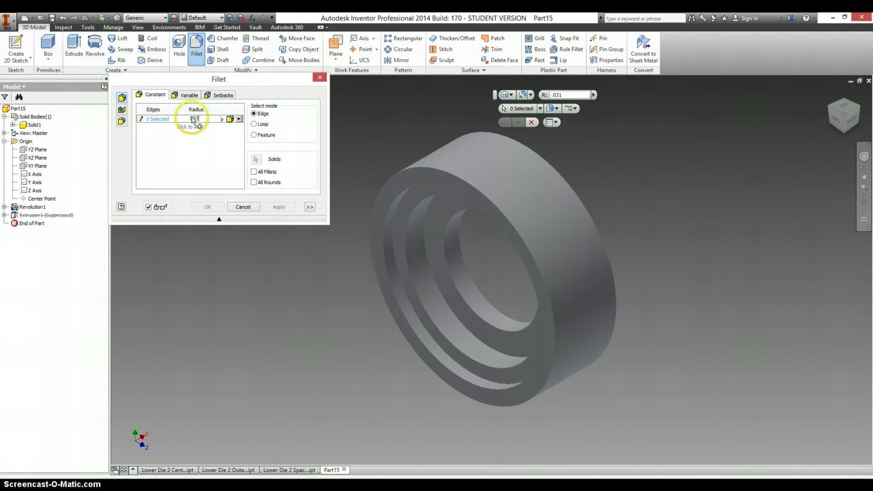
{"action": "type", "text": ".031"}
{"action": "left_click", "coordinate": [481, 194]}
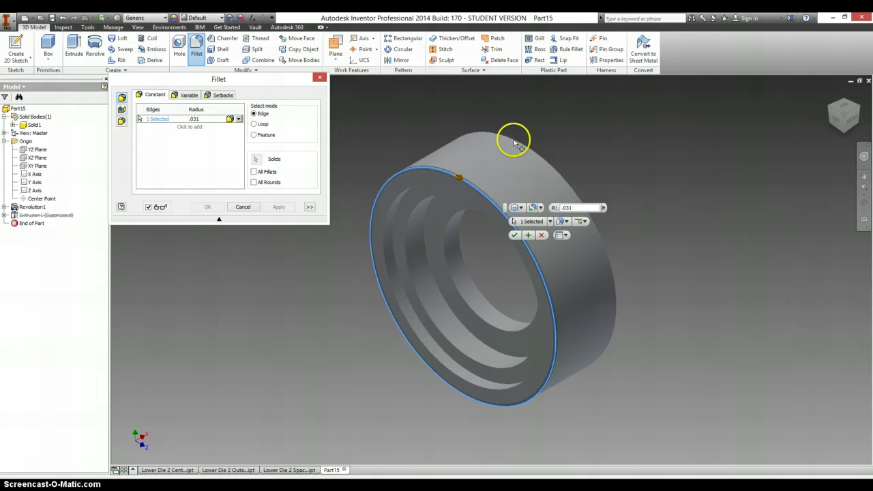
{"action": "left_click", "coordinate": [524, 142]}
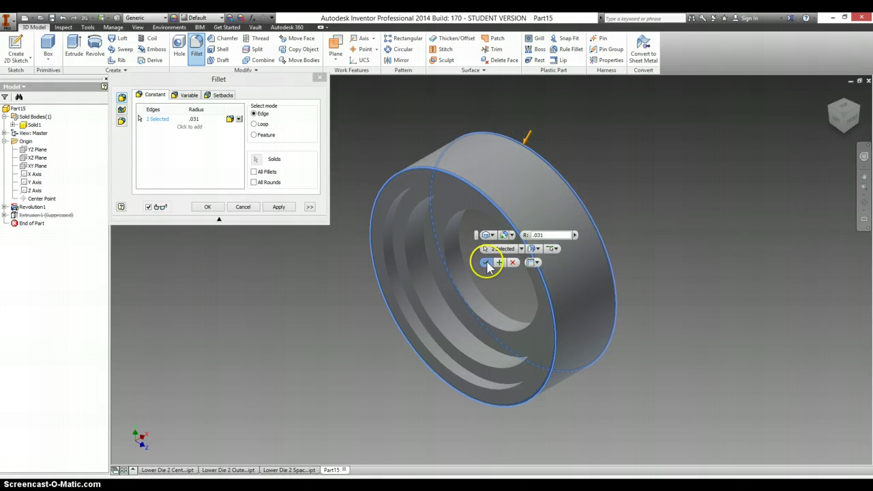
{"action": "left_click", "coordinate": [487, 264]}
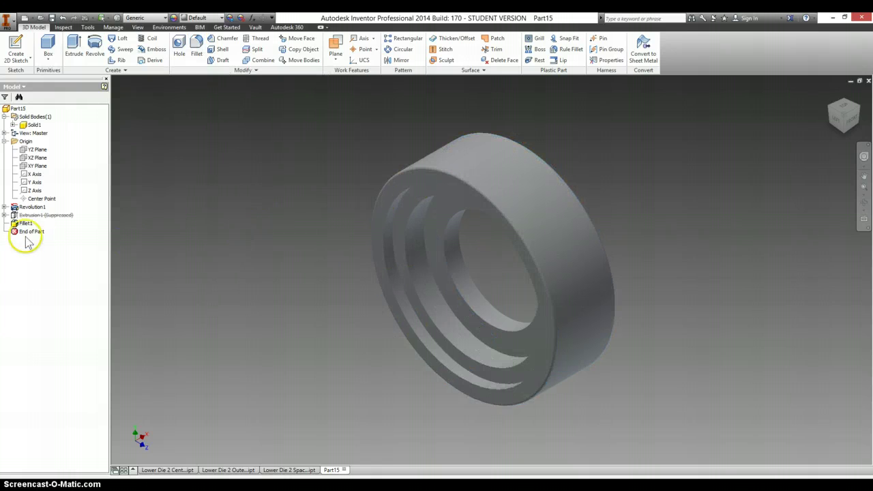
Reorder the fillet ahead of the suppressed notch extrusion in the feature history and unsuppress the extrusion
{"action": "left_click_drag", "start_coordinate": [26, 226], "coordinate": [24, 216]}
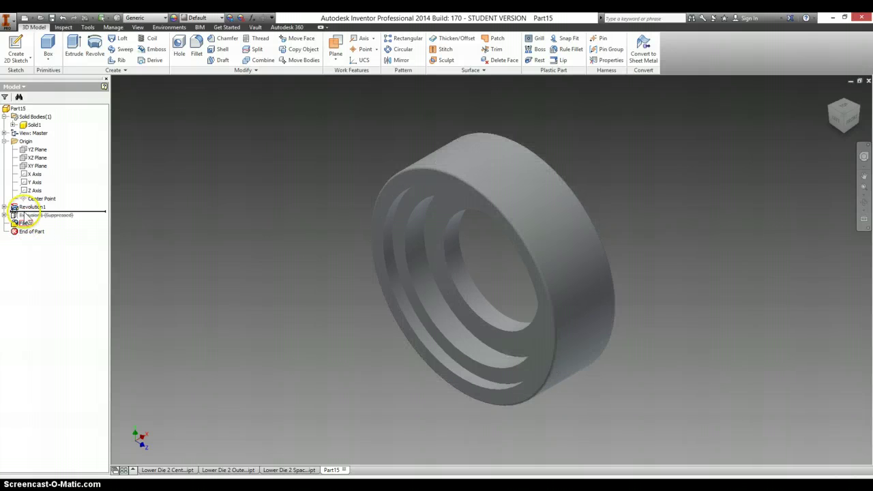
{"action": "right_click", "coordinate": [20, 223]}
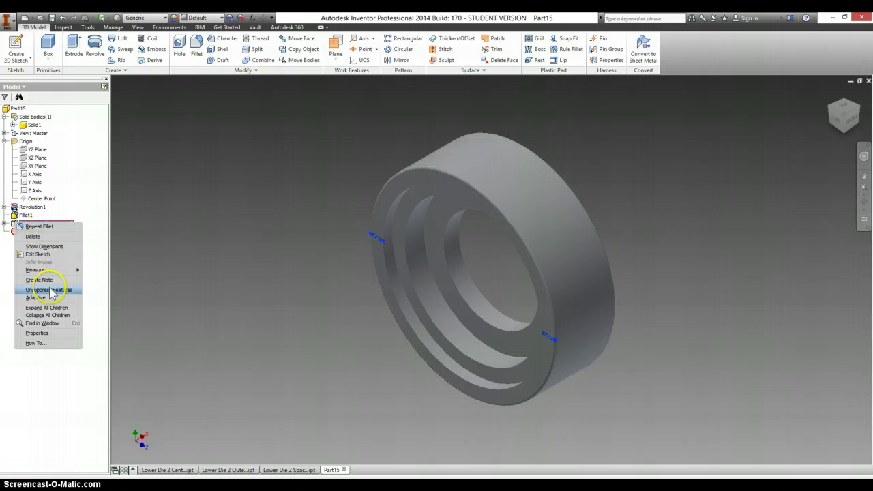
{"action": "left_click", "coordinate": [48, 289]}
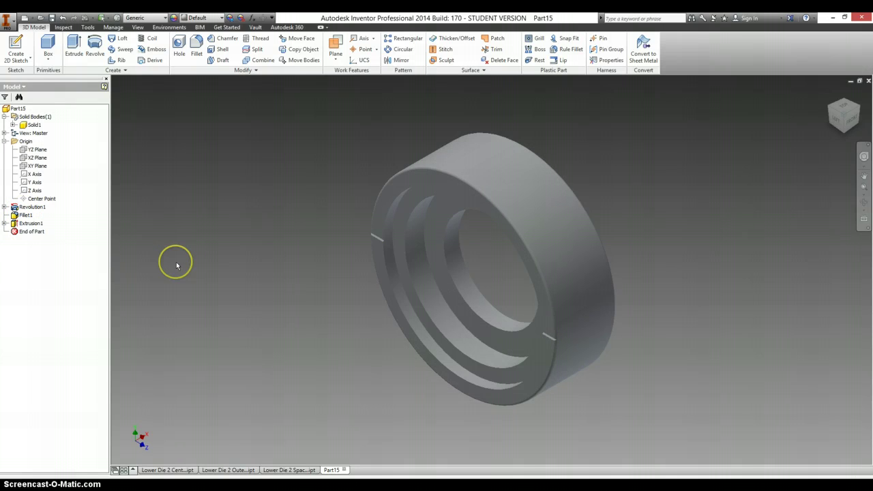
Look up the Lower Die 1 Outer Ring in the sub-assembly parts list and set the part's material to Steel
{"action": "key", "text": "alt+Tab"}
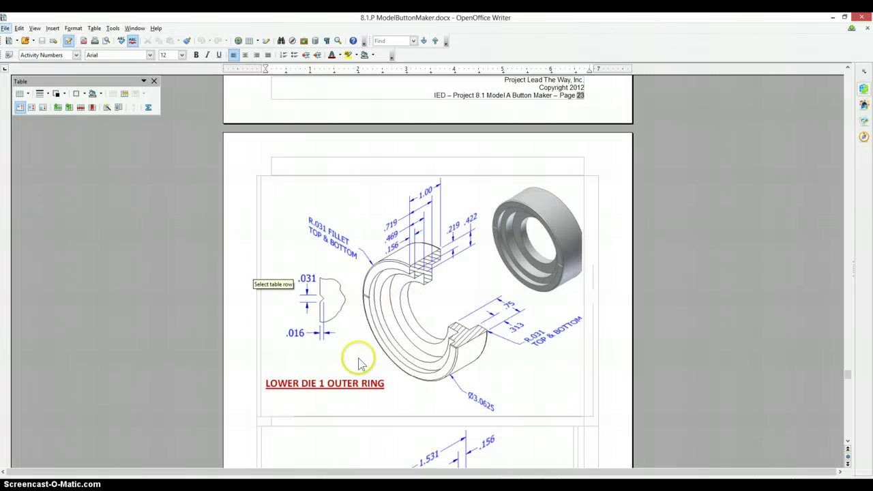
{"action": "scroll", "coordinate": [409, 289], "scroll_direction": "up", "scroll_amount": 3}
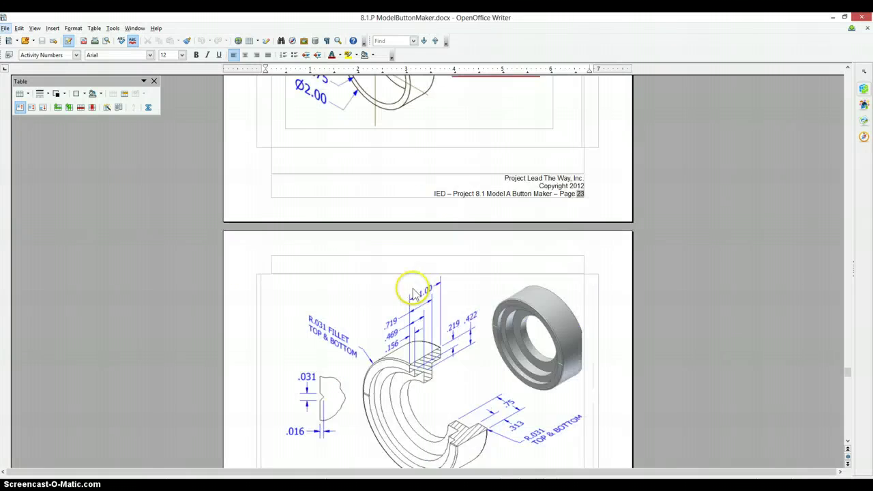
{"action": "scroll", "coordinate": [416, 295], "scroll_direction": "down", "scroll_amount": 10}
{"action": "scroll", "coordinate": [416, 295], "scroll_direction": "up", "scroll_amount": 15}
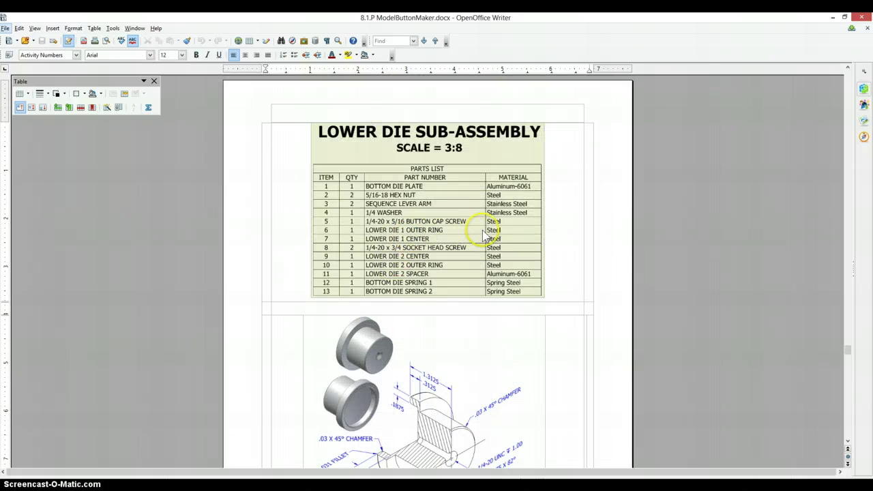
{"action": "key", "text": "alt+Tab"}
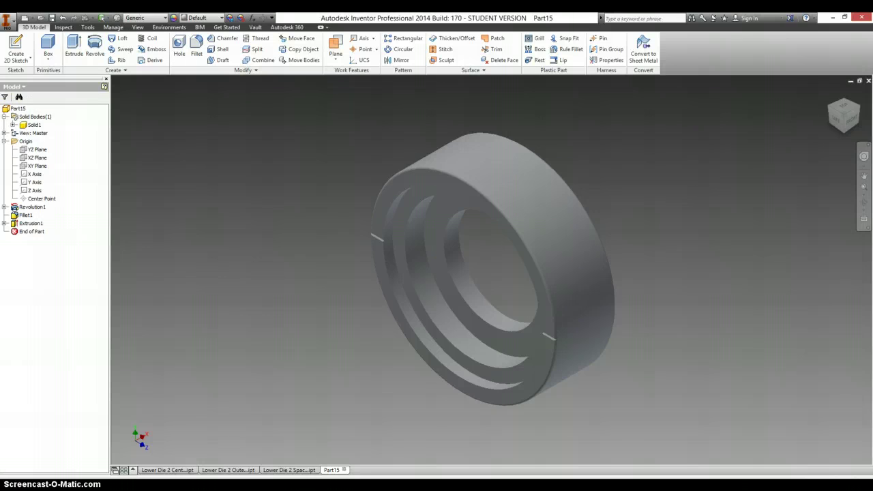
{"action": "left_click", "coordinate": [18, 109]}
{"action": "right_click", "coordinate": [18, 111]}
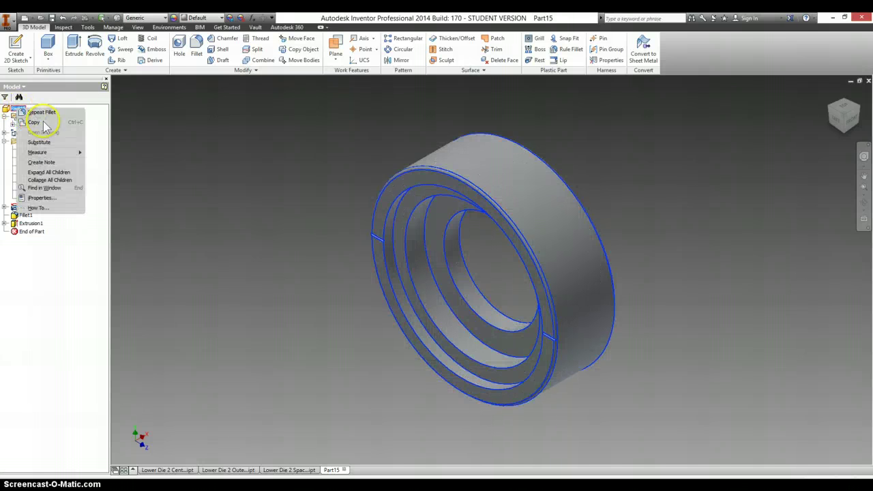
{"action": "left_click", "coordinate": [68, 196]}
{"action": "left_click", "coordinate": [477, 123]}
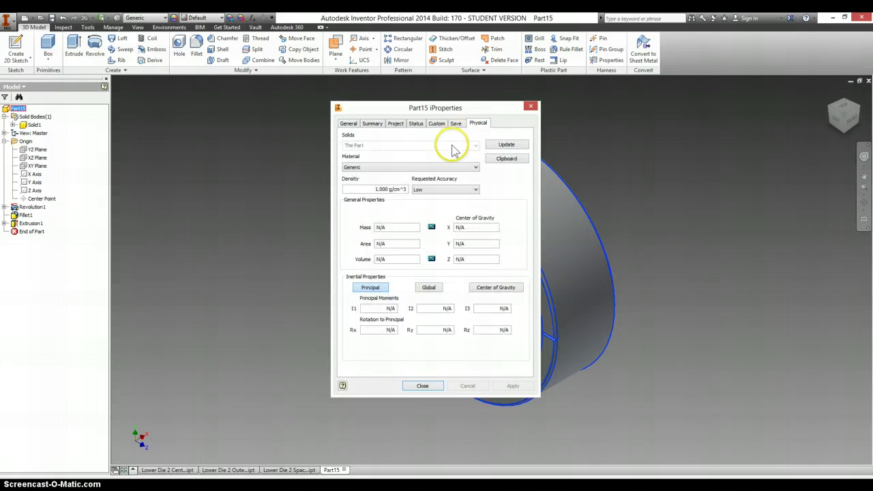
{"action": "left_click", "coordinate": [425, 168]}
{"action": "scroll", "coordinate": [419, 269], "scroll_direction": "down", "scroll_amount": 5}
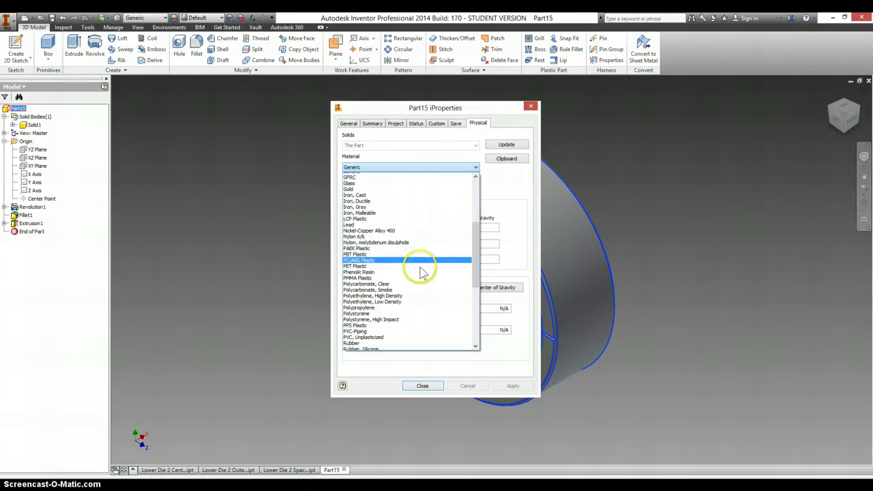
{"action": "scroll", "coordinate": [415, 294], "scroll_direction": "down", "scroll_amount": 2}
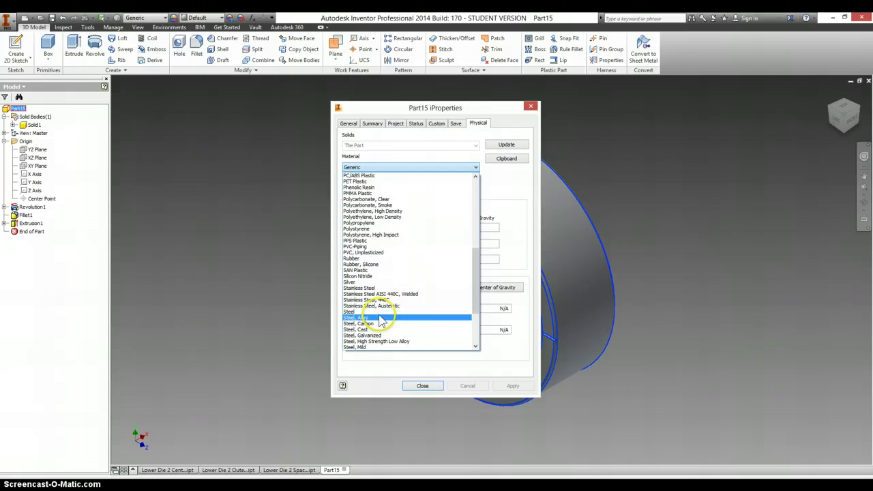
{"action": "left_click", "coordinate": [383, 311]}
{"action": "left_click", "coordinate": [422, 386]}
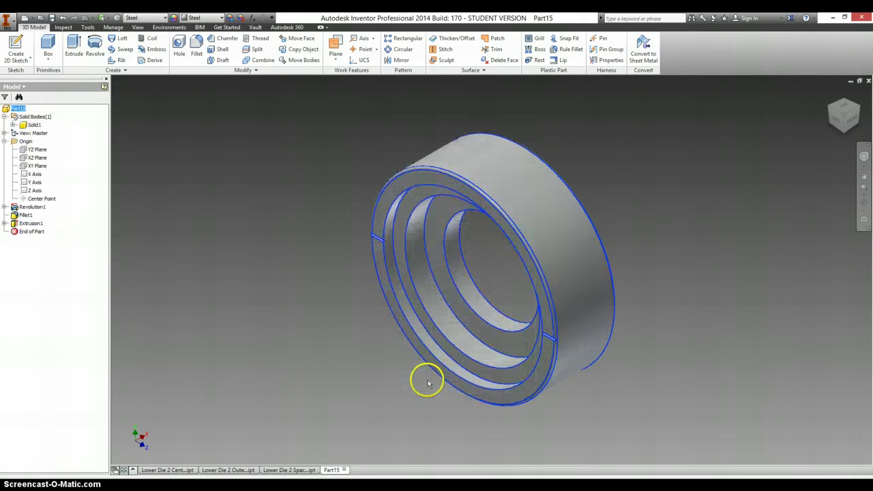
{"action": "left_click", "coordinate": [268, 281]}
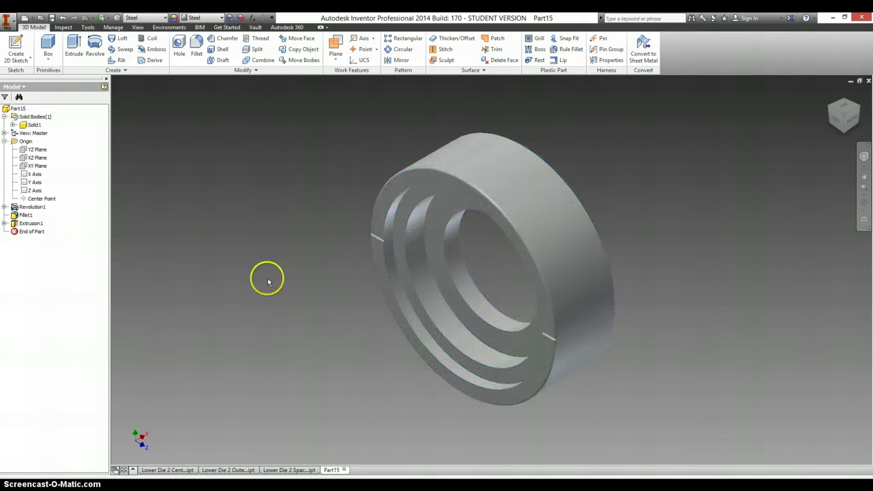
Save the part in the Button Maker folder as Lower Die 1 Outer Ring
{"action": "left_click", "coordinate": [52, 19]}
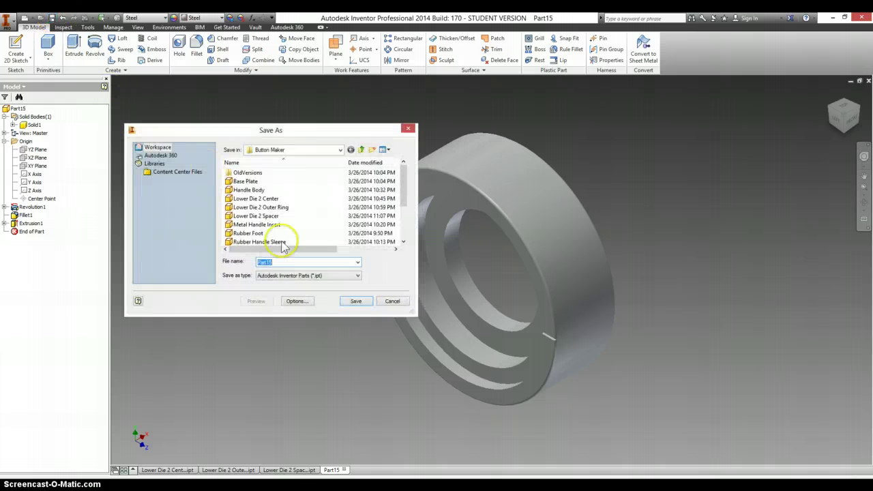
{"action": "type", "text": "Lower Di"}
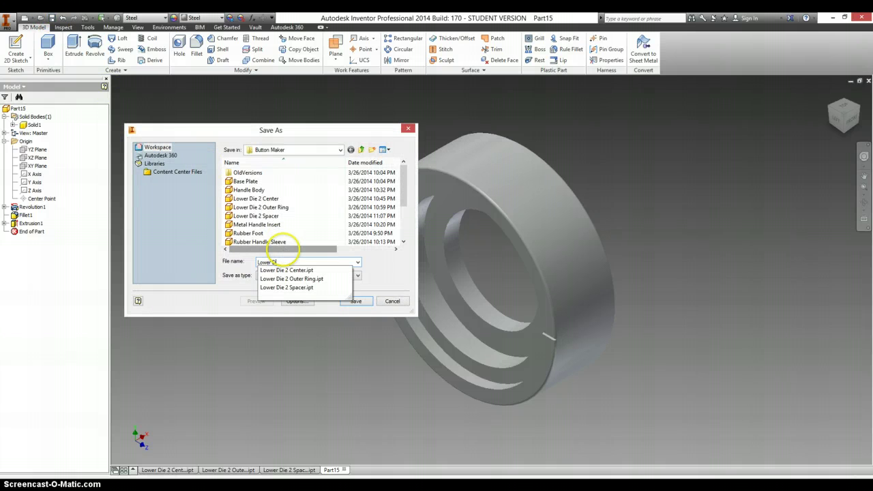
{"action": "type", "text": "e"}
{"action": "type", "text": " 1 Outer Ring"}
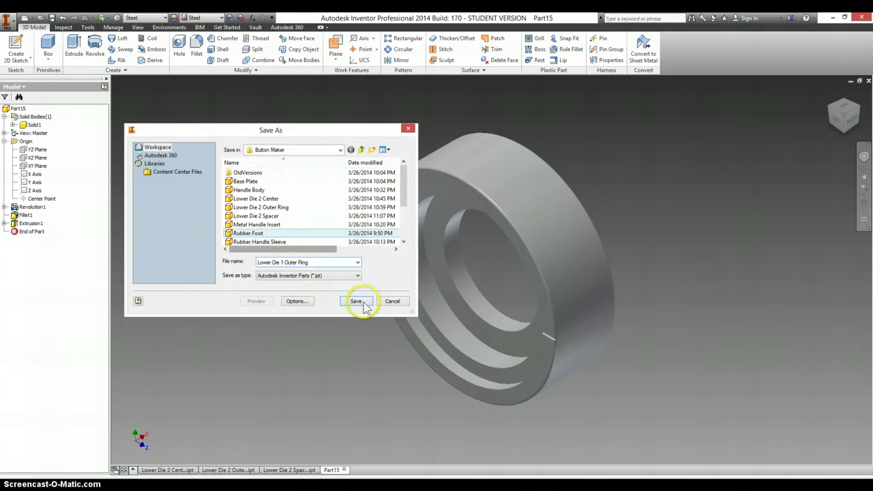
{"action": "left_click", "coordinate": [356, 300]}
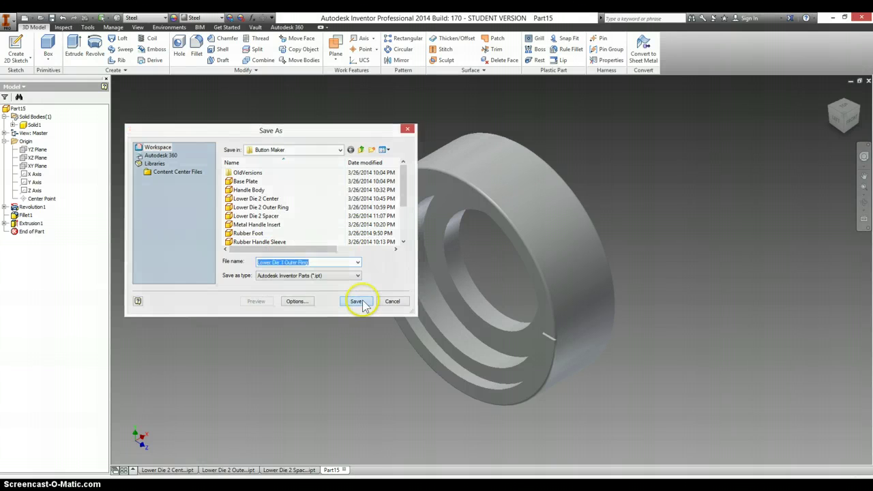